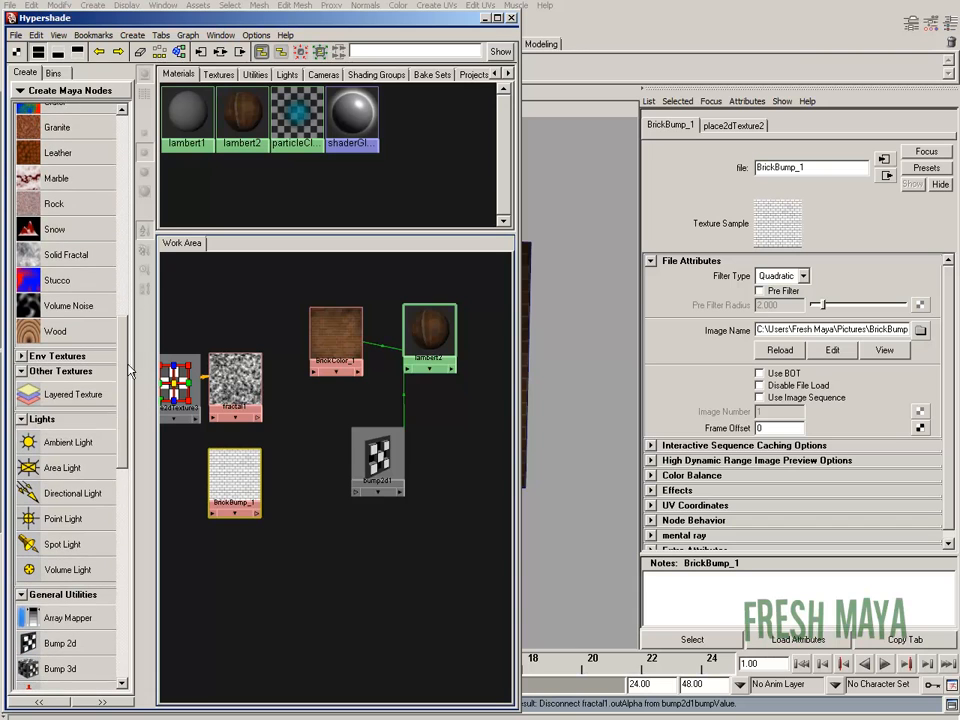
Step: Create a Layered Texture node, place it below the bump2d1 node and add a second layer to it
click(66, 388)
drag(274, 683, 332, 558)
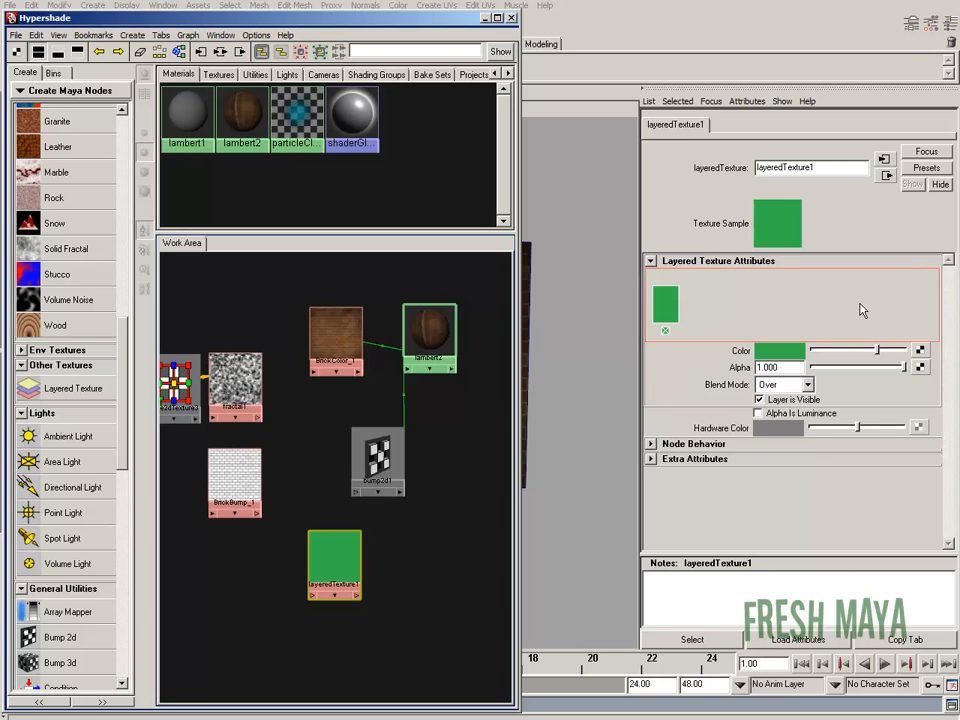
drag(336, 564, 388, 582)
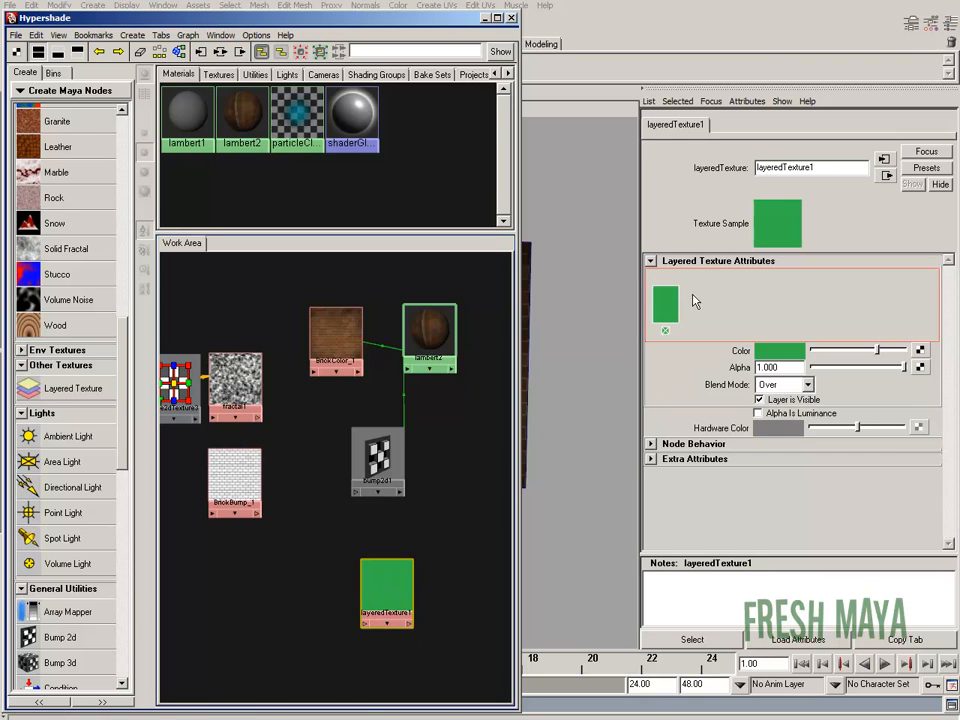
click(877, 309)
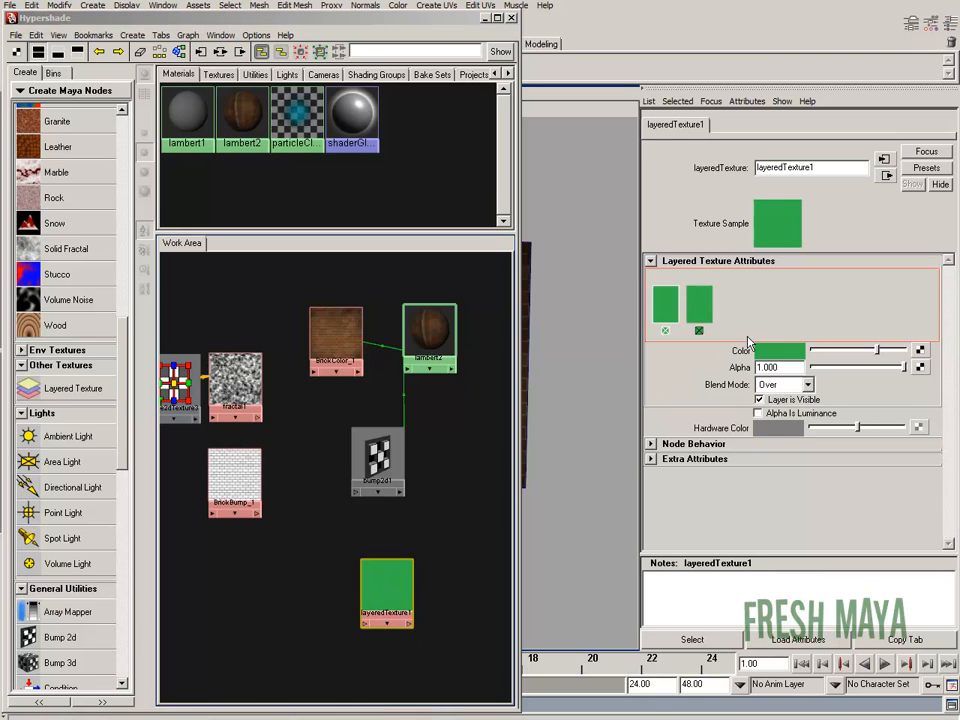
Step: Add four extra layers to the layered texture and delete them again, keeping only the first two layers
click(731, 312)
click(767, 309)
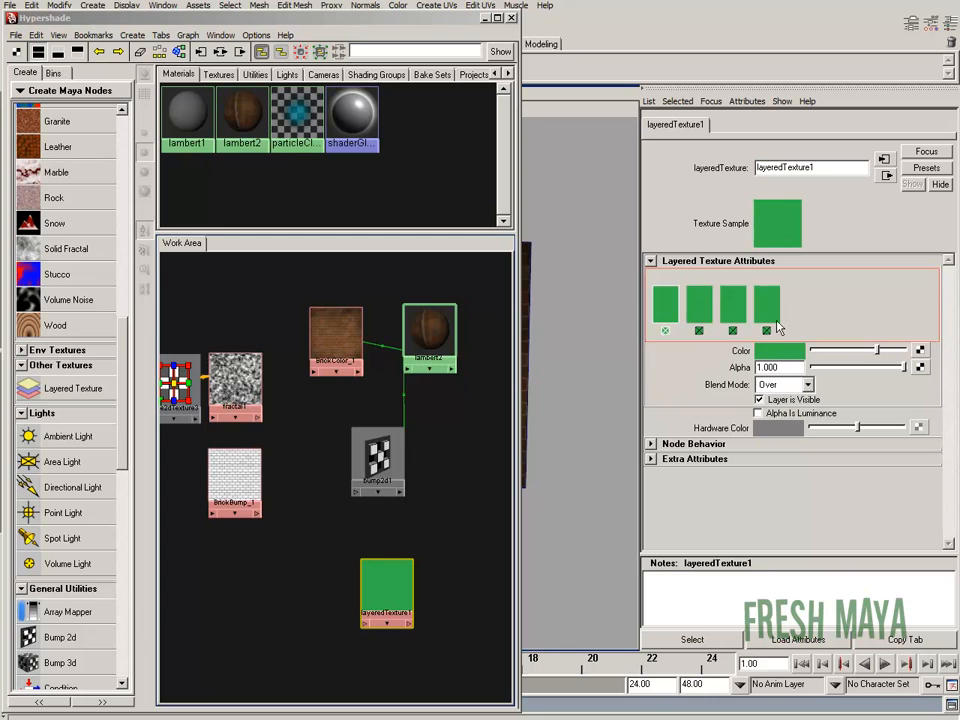
click(797, 307)
click(838, 309)
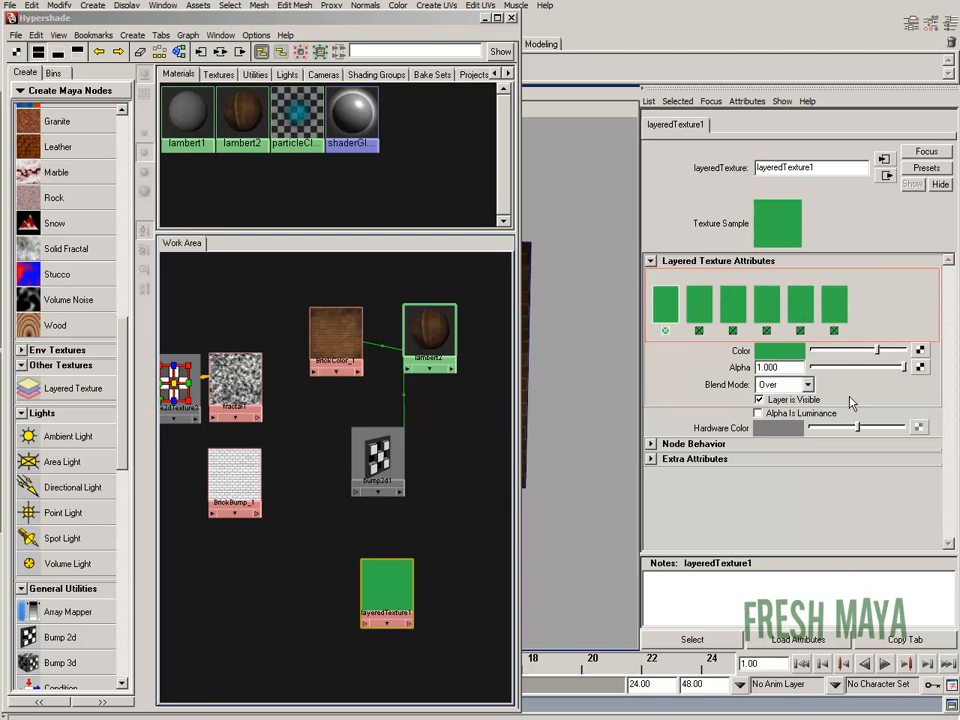
click(835, 331)
click(801, 331)
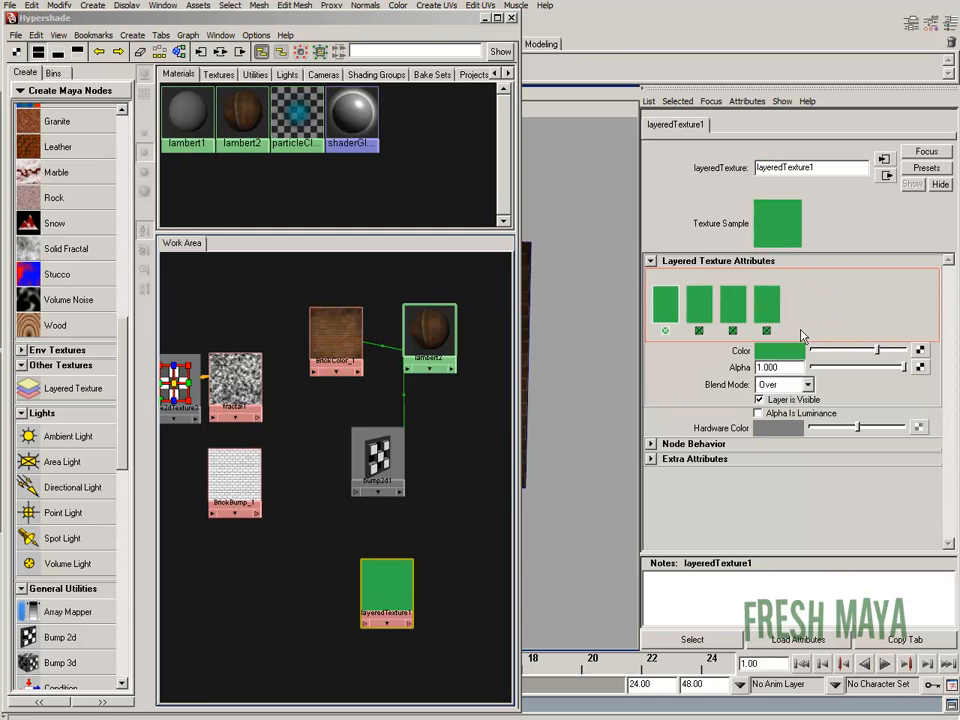
click(767, 331)
click(733, 331)
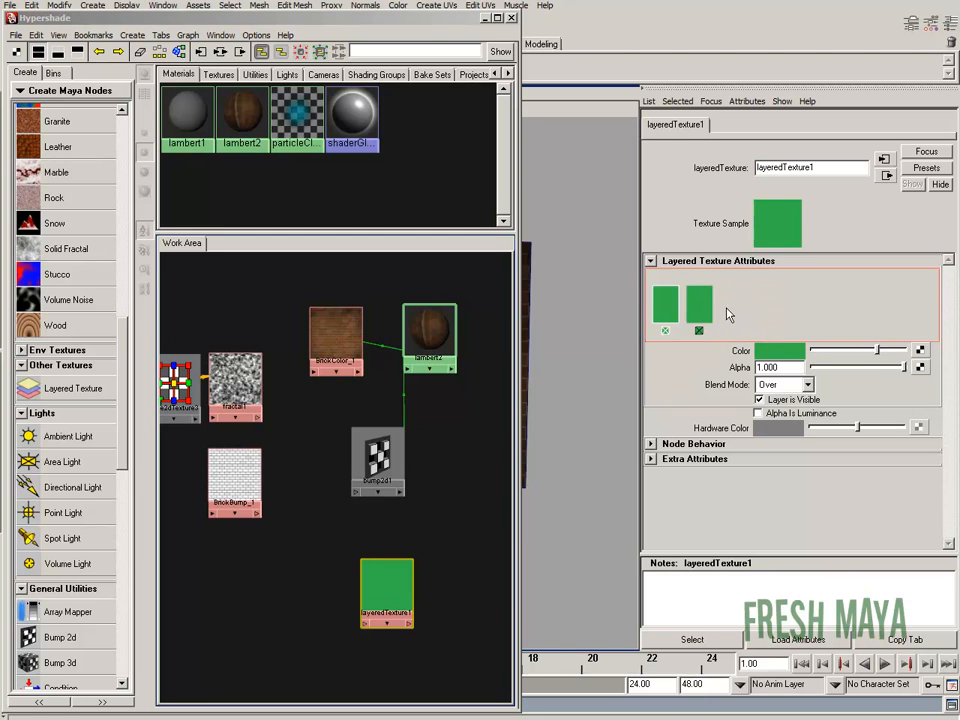
Step: Add four more layers to the layered texture and set the third layer's color to dark yellow
click(728, 310)
click(764, 310)
click(798, 312)
click(830, 315)
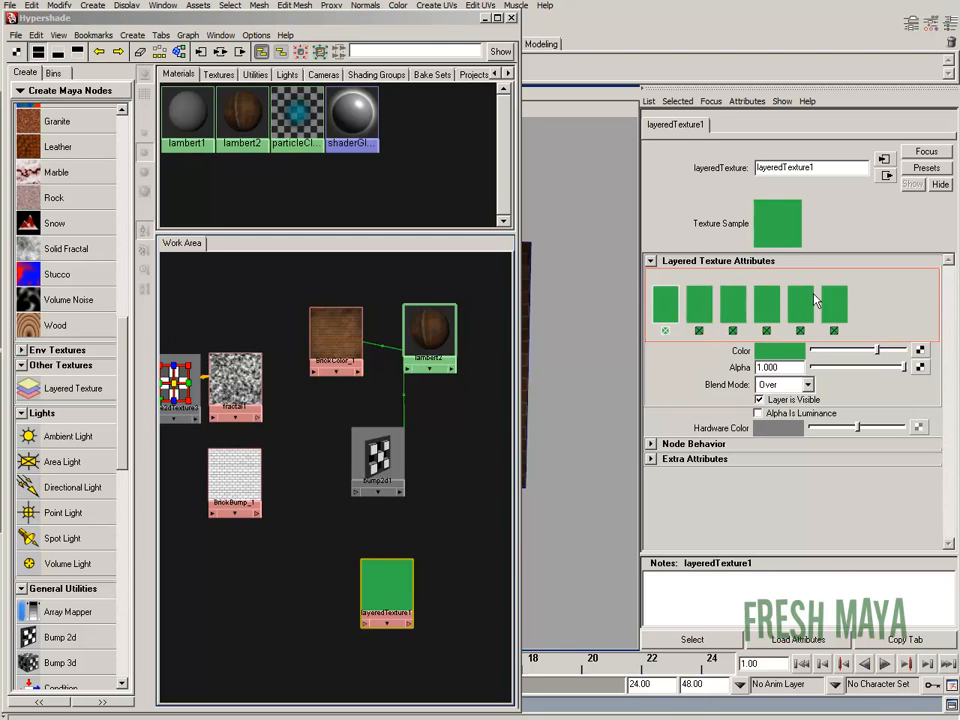
click(740, 300)
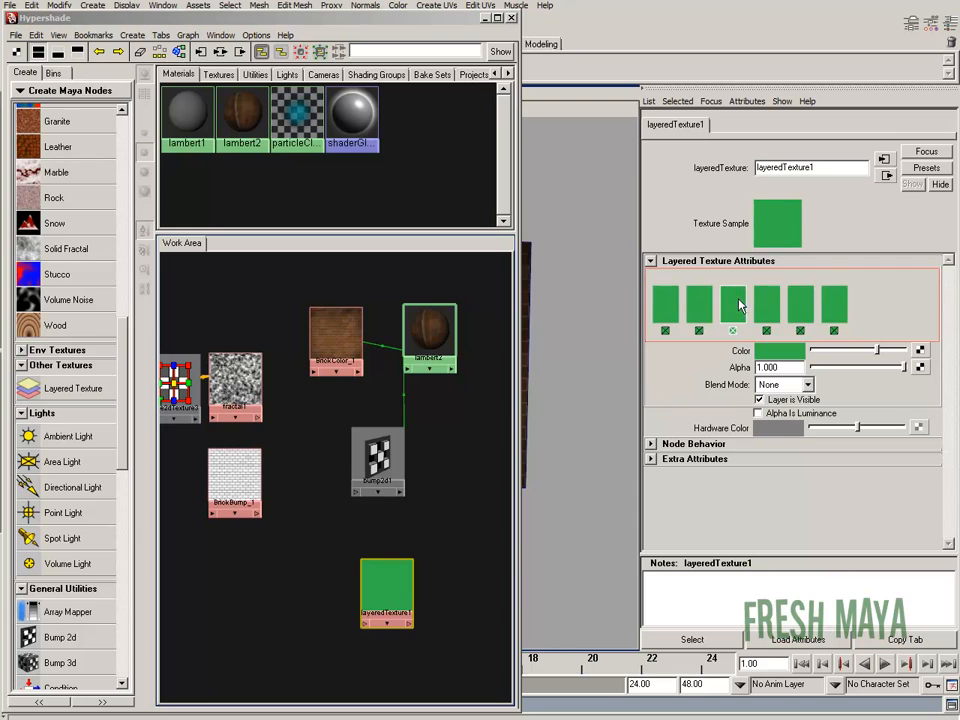
click(782, 351)
drag(562, 283, 587, 263)
click(502, 532)
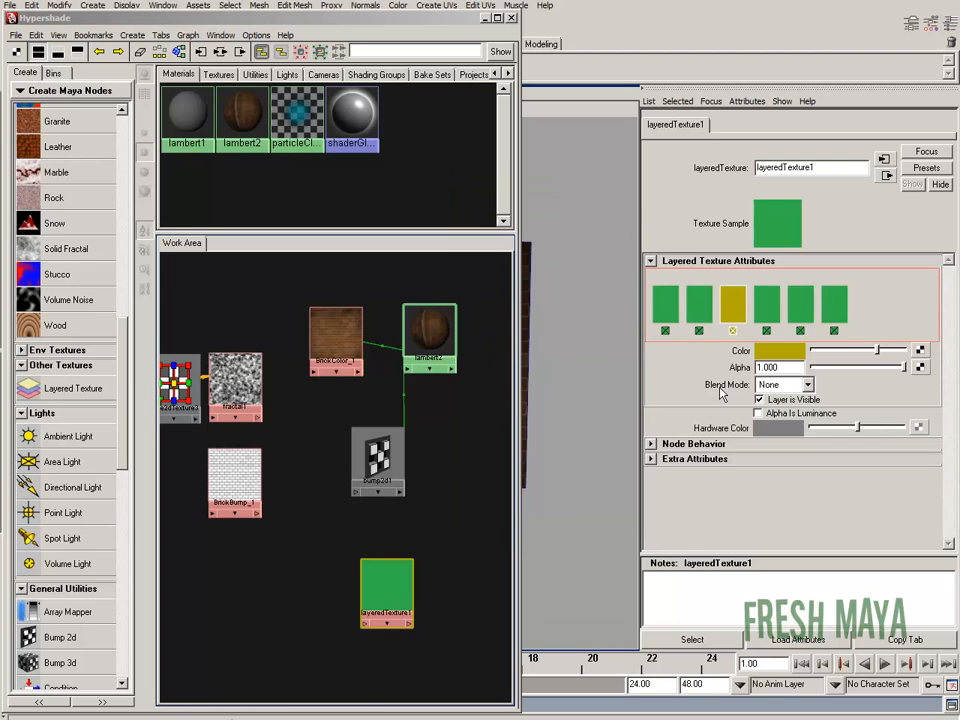
Step: Set the color of the layered texture's fifth layer to red
click(800, 305)
click(780, 351)
click(626, 318)
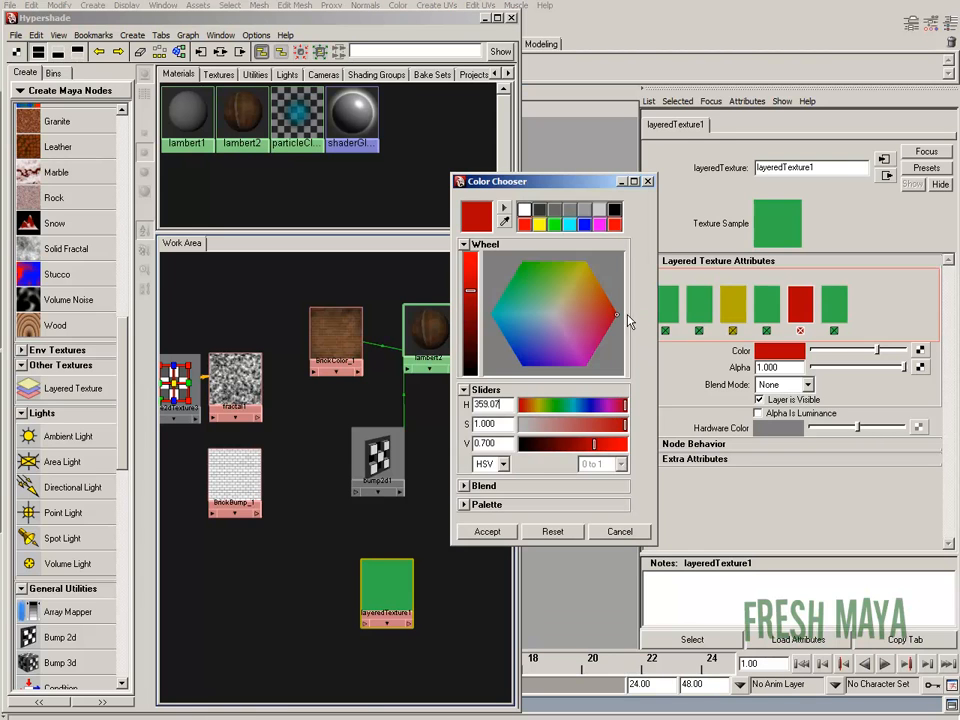
click(486, 527)
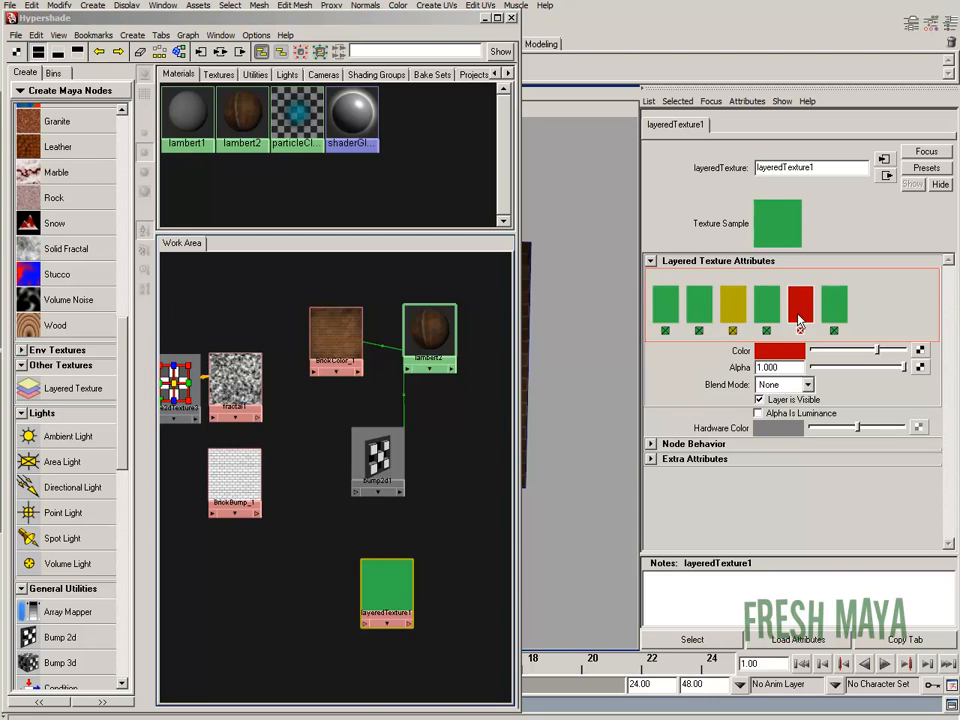
Step: Delete the last four layers from the layered texture, including the yellow and red ones, keeping two
drag(375, 621, 372, 569)
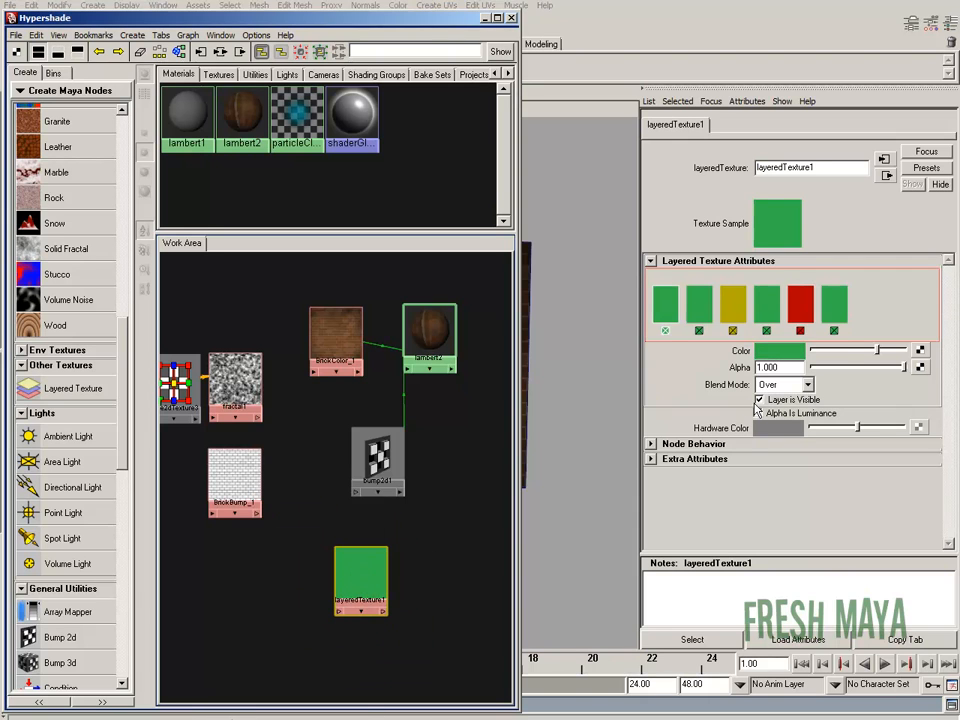
click(834, 330)
click(800, 330)
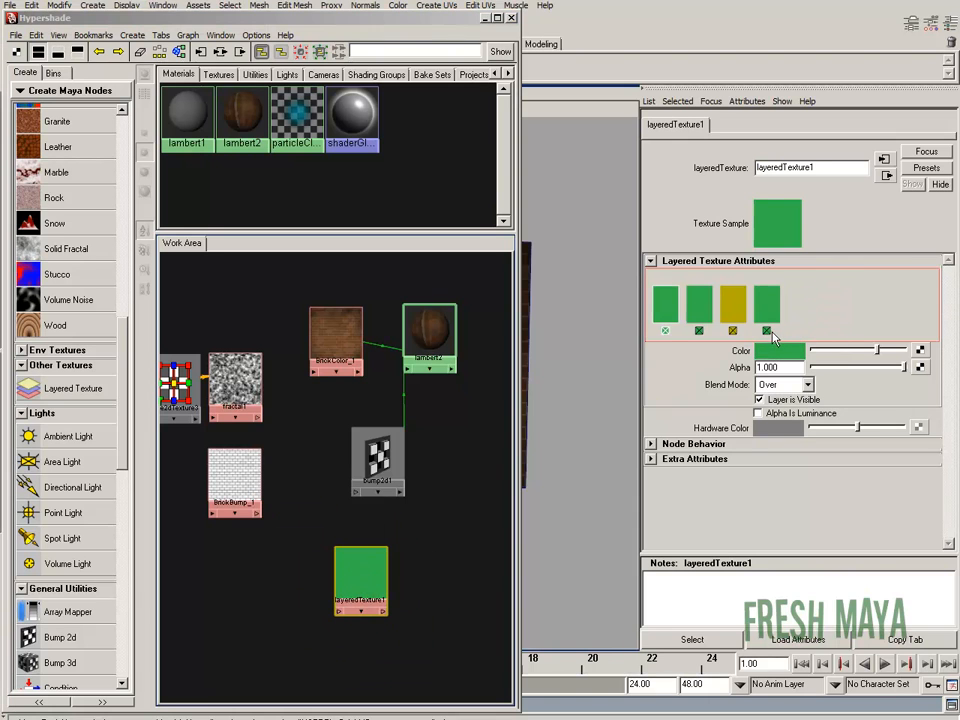
click(766, 330)
click(732, 330)
Step: Connect the fractal1 texture to the Color of the layered texture's first layer
click(699, 305)
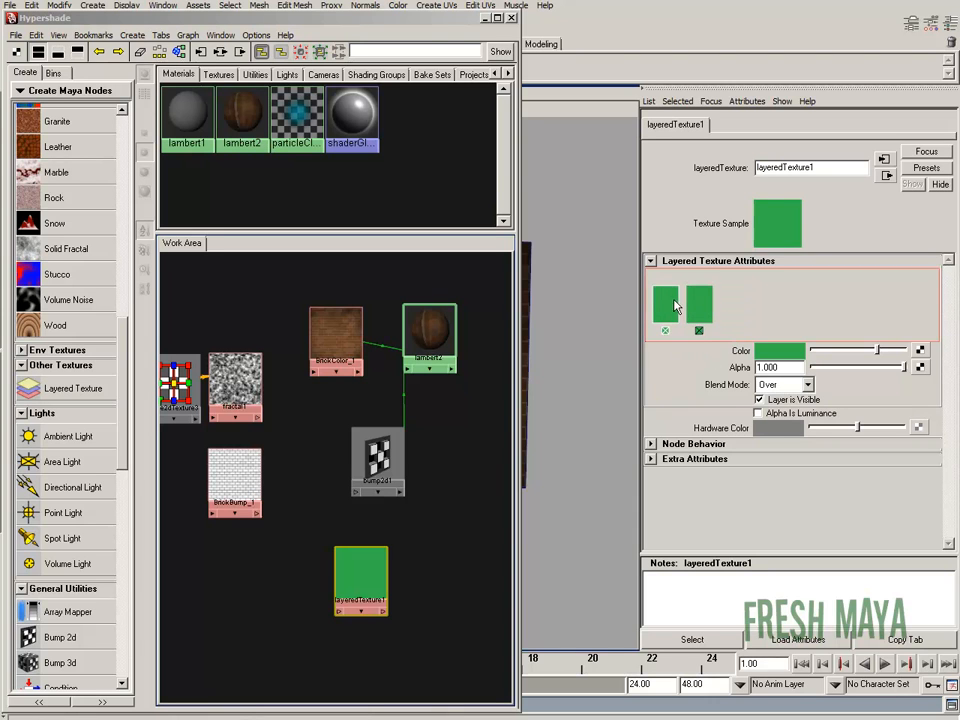
click(667, 313)
click(690, 313)
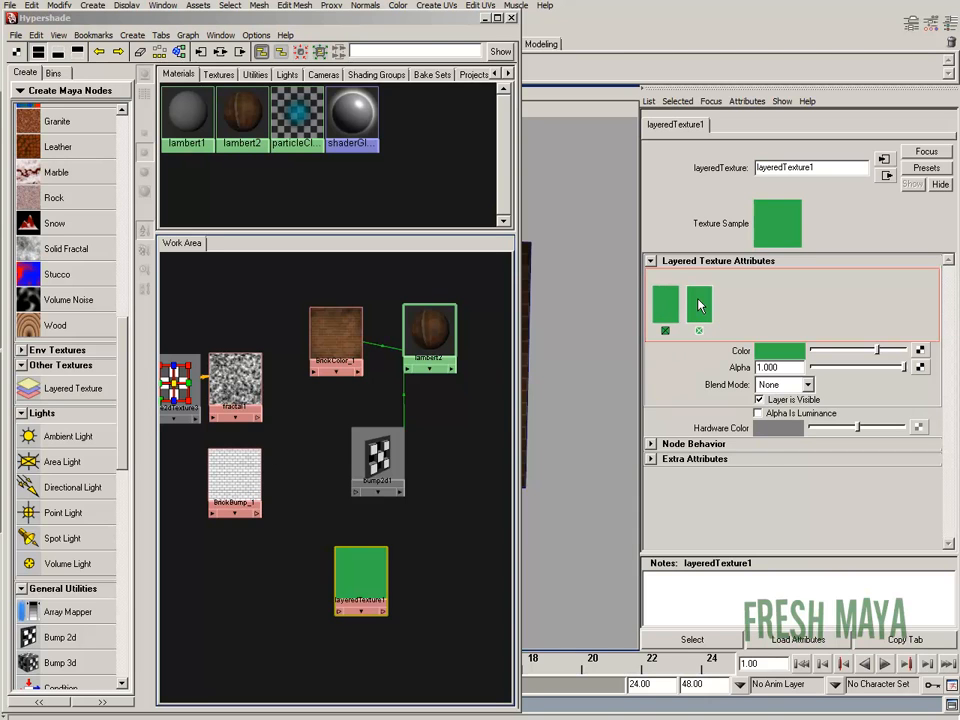
click(690, 302)
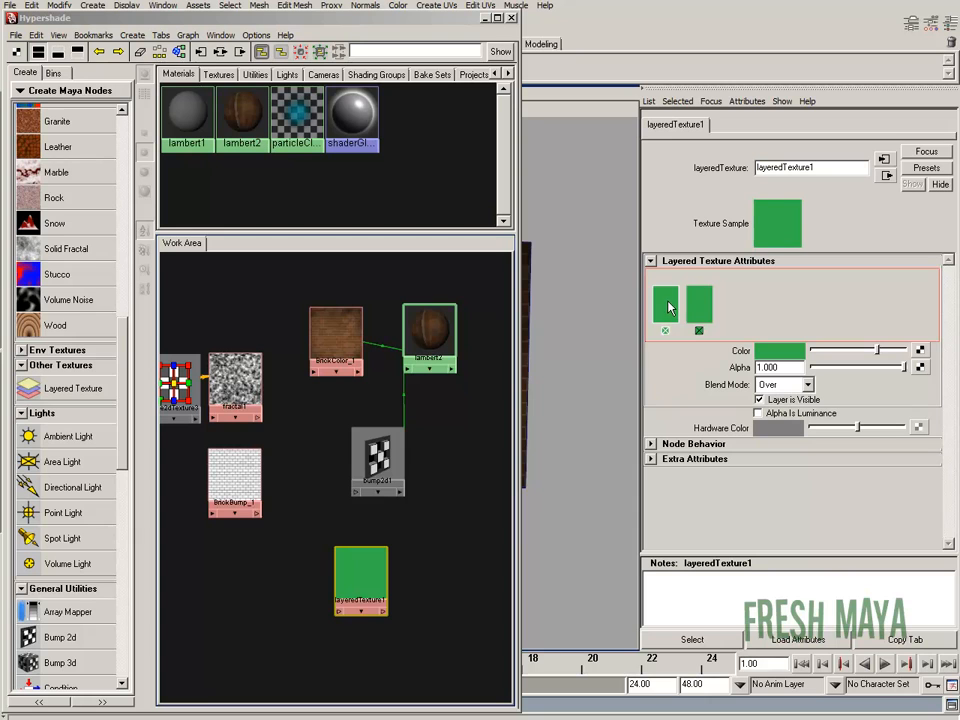
click(693, 314)
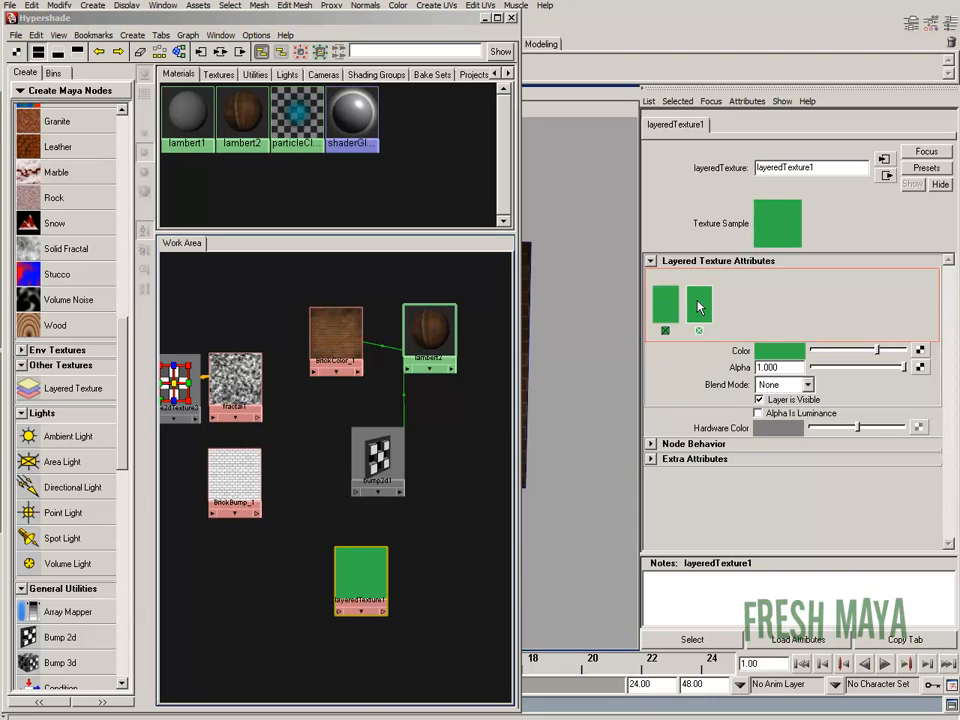
drag(369, 561, 399, 555)
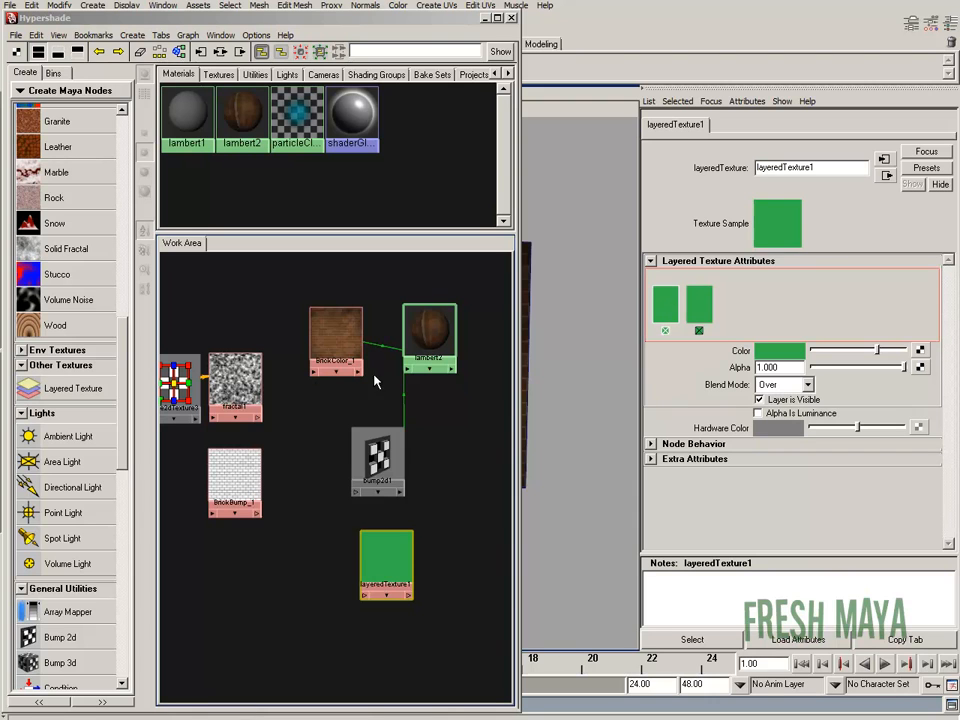
middle_drag(239, 386, 920, 352)
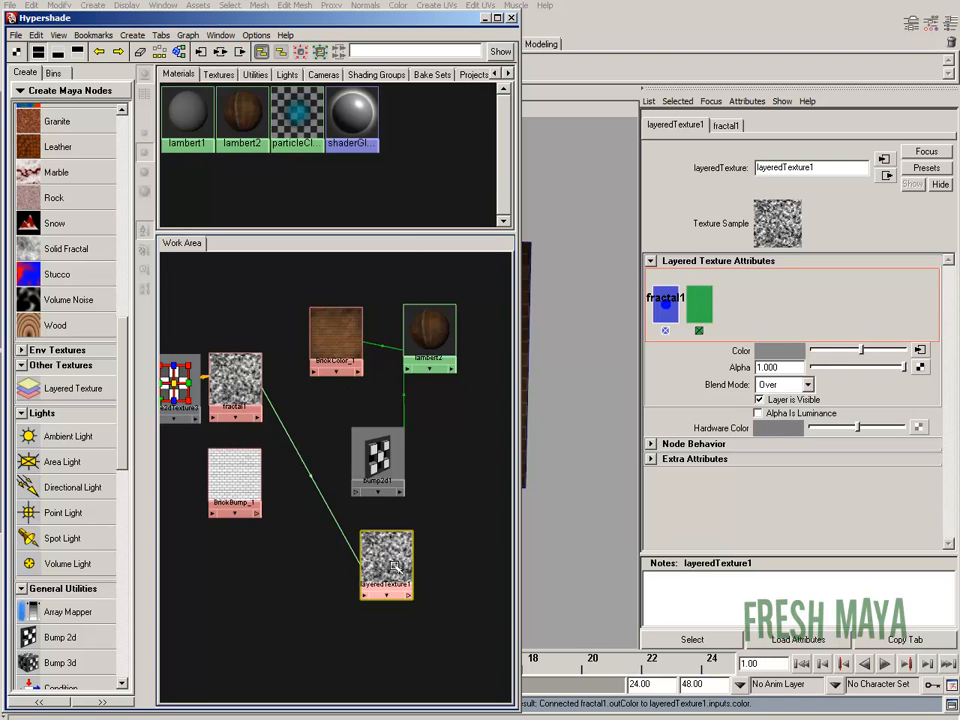
Step: Connect layeredTexture1 to the bump2d1 node with the default connection
drag(396, 541, 345, 572)
middle_drag(338, 578, 372, 466)
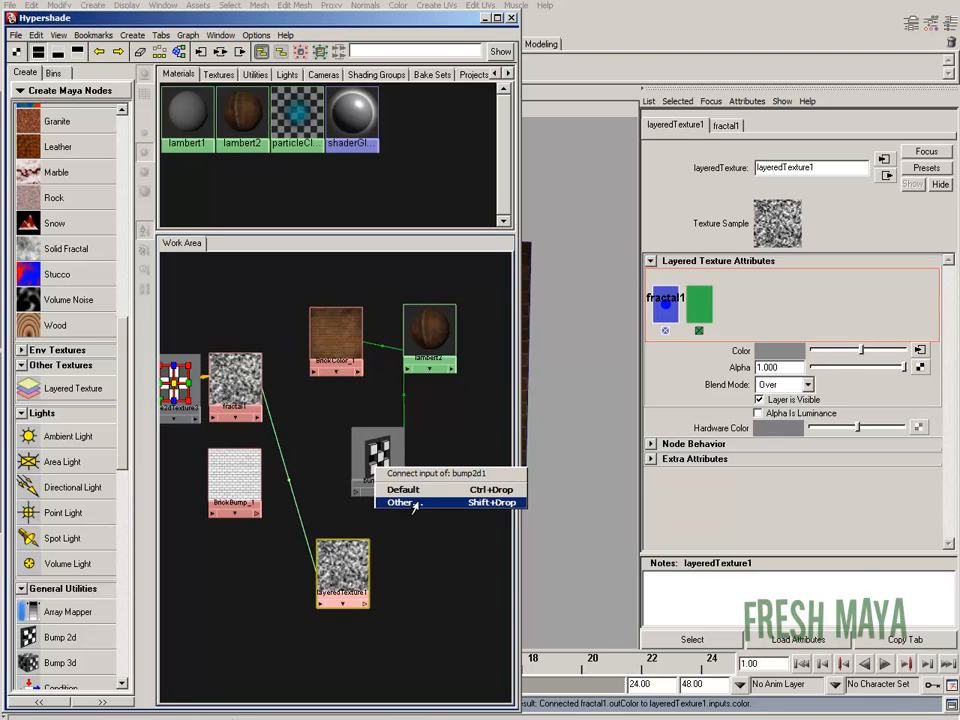
click(406, 490)
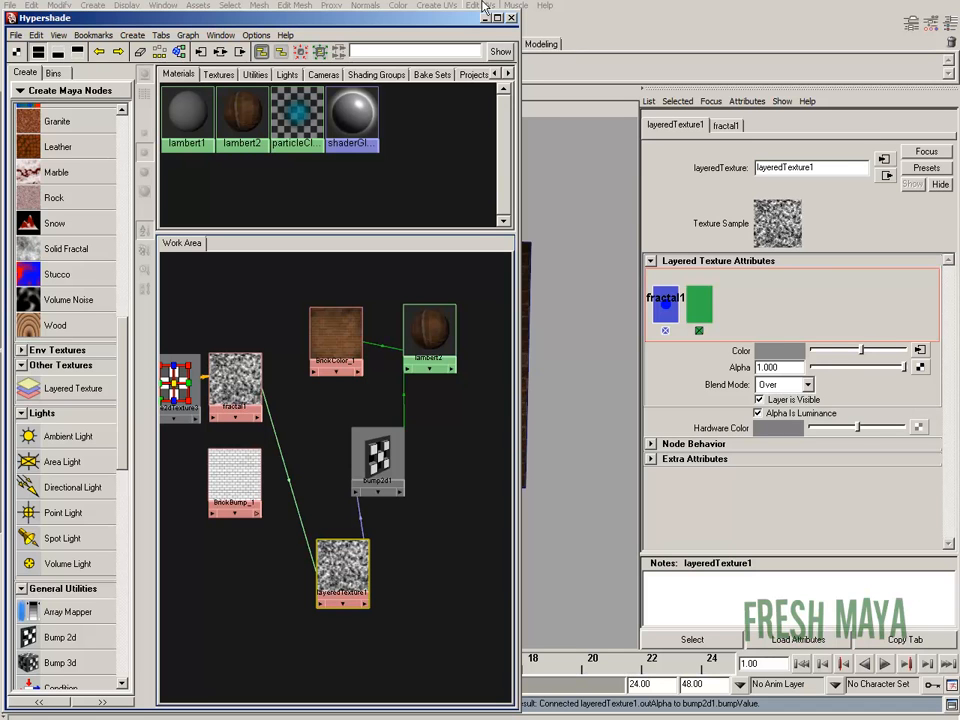
Step: Uncover the perspective view and examine the bump on the brick wall up close
drag(349, 15, 111, 176)
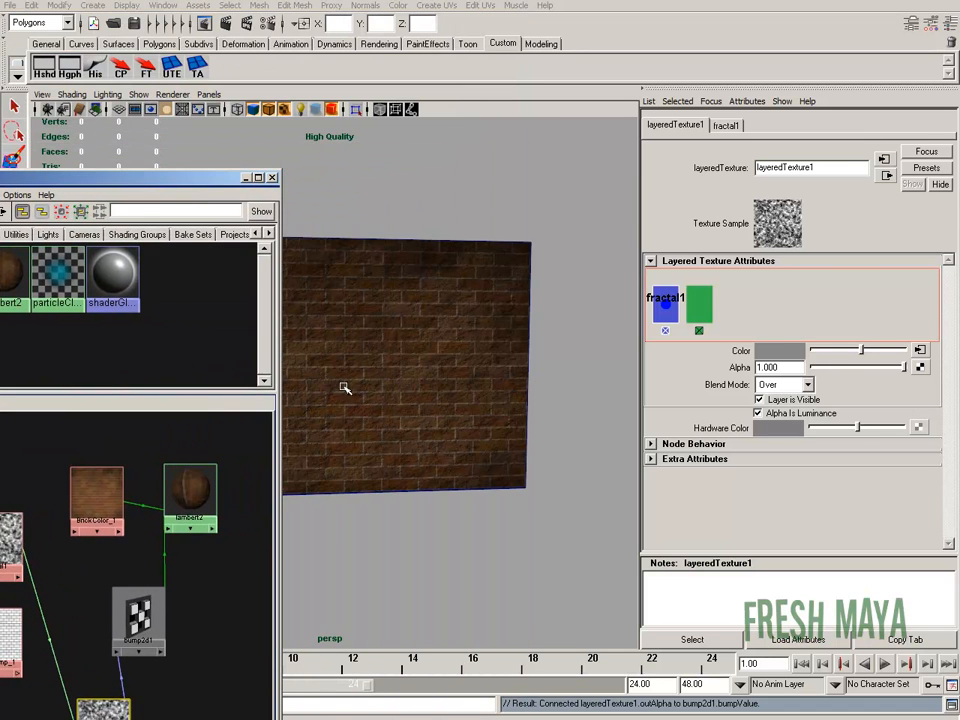
drag(192, 177, 360, 44)
alt+drag(489, 403, 567, 427)
drag(368, 42, 405, 15)
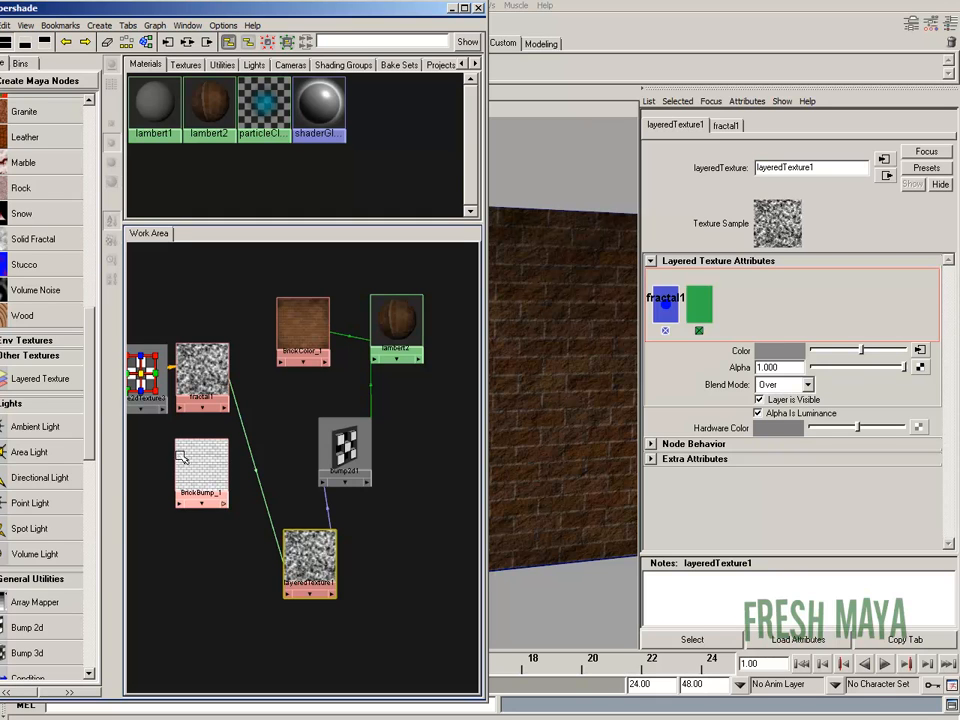
click(258, 471)
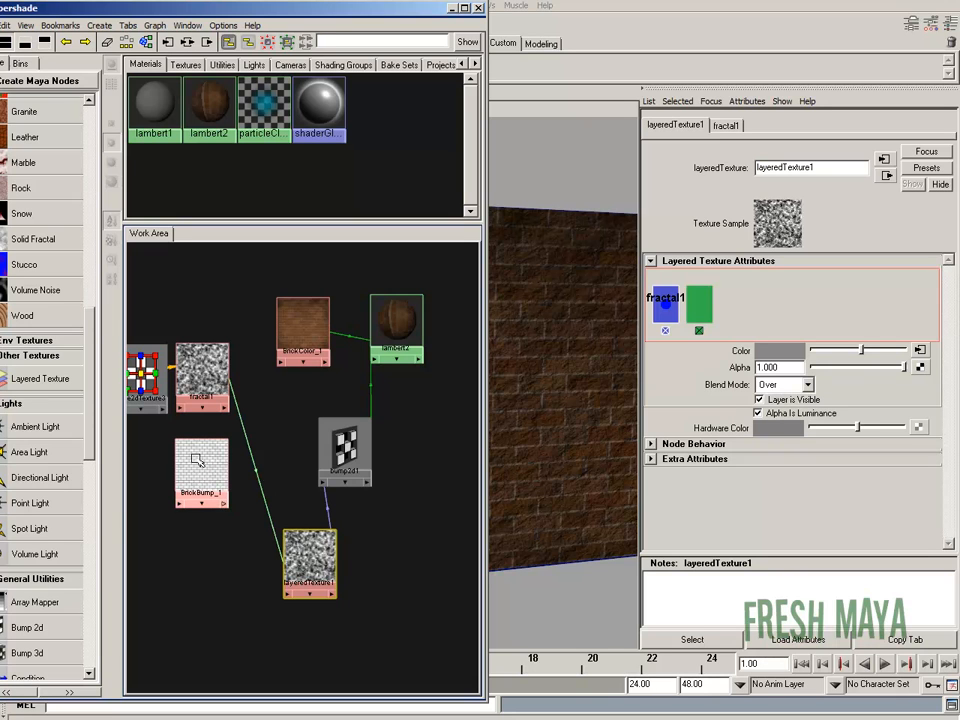
mouse_move(200, 459)
mouse_down()
mouse_move(209, 461)
mouse_move(205, 481)
mouse_move(215, 470)
mouse_up()
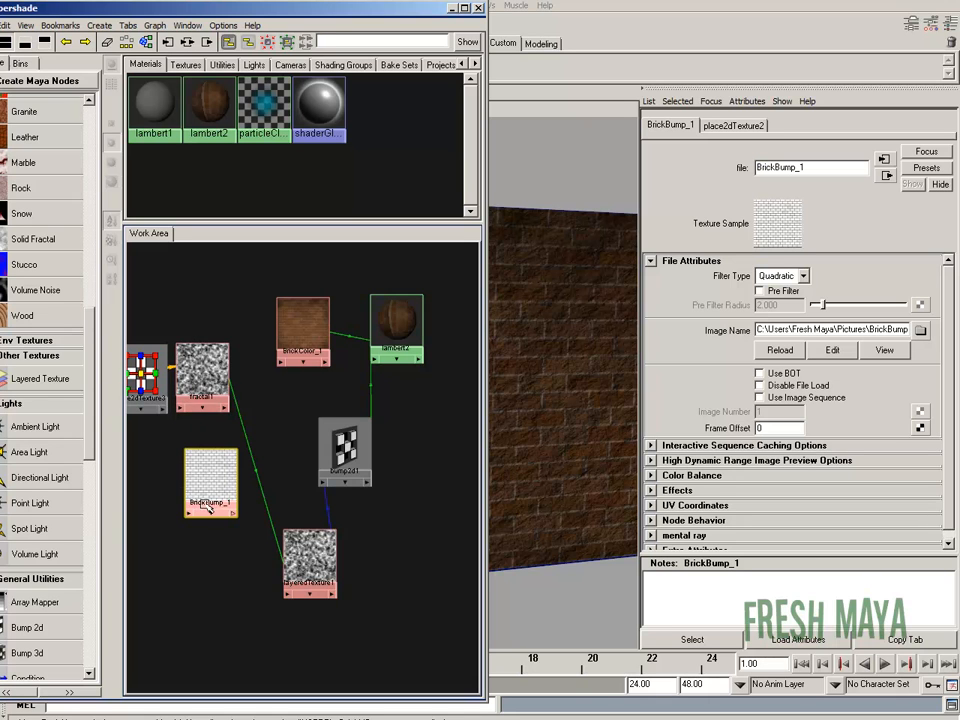
mouse_move(201, 465)
mouse_down()
mouse_move(205, 446)
mouse_move(190, 500)
mouse_move(197, 478)
mouse_up()
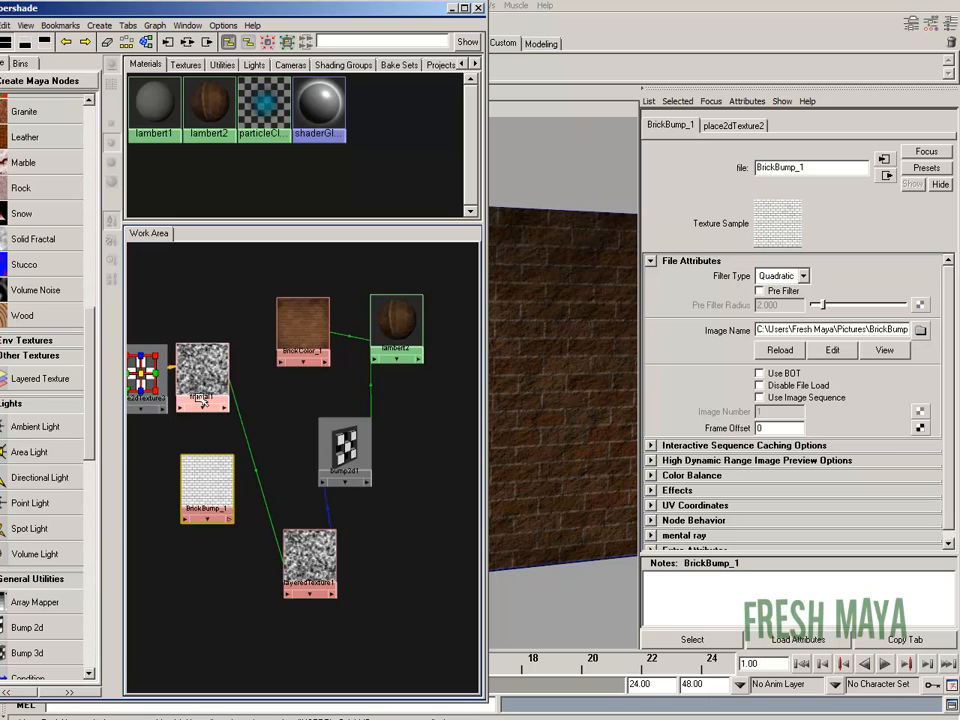
drag(213, 480, 215, 456)
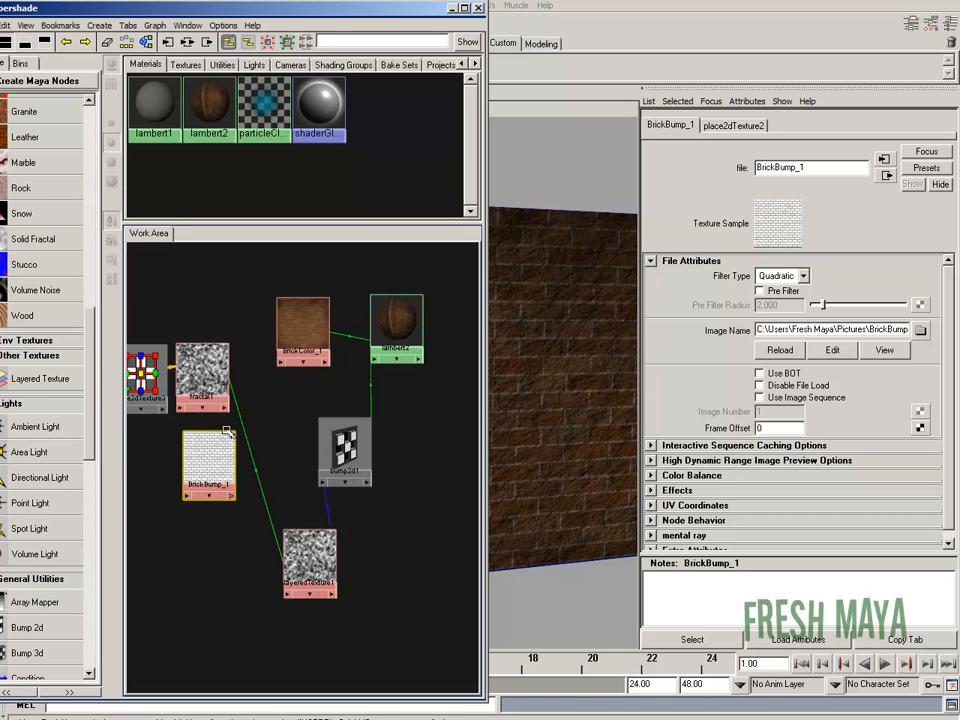
mouse_move(203, 373)
mouse_down()
mouse_move(206, 359)
mouse_move(209, 376)
mouse_up()
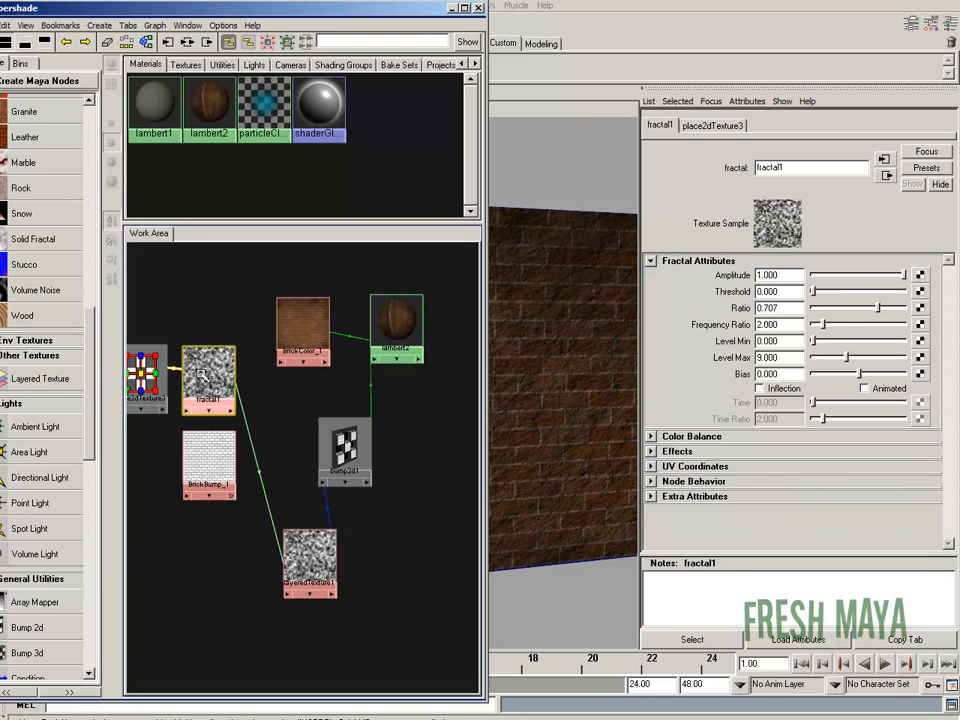
drag(213, 463, 220, 470)
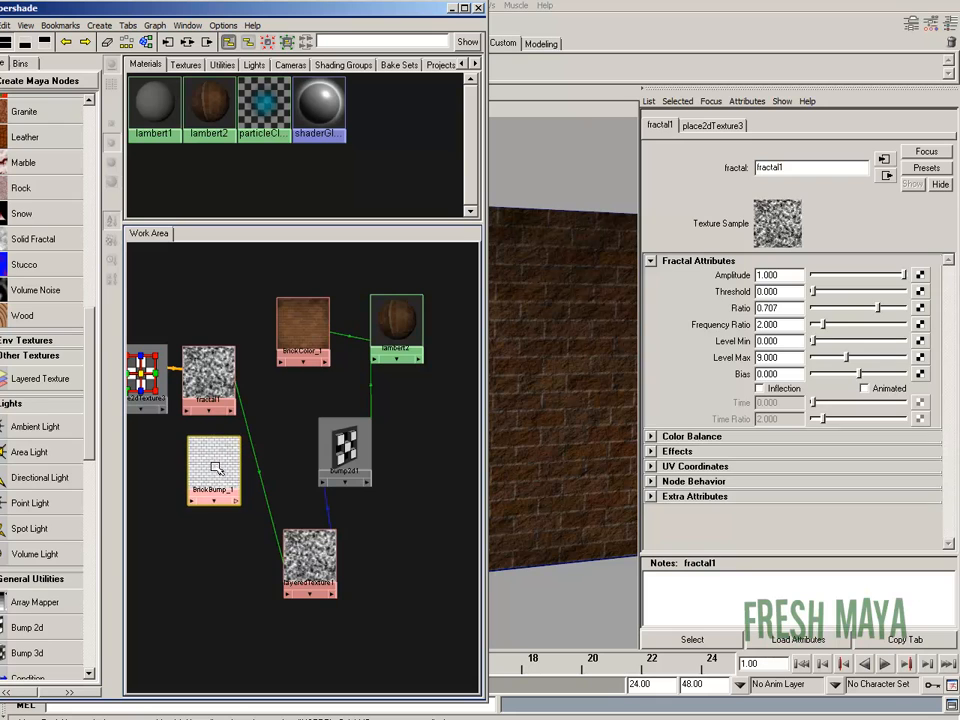
click(217, 468)
Step: Connect the BrickBump_1 texture to the Alpha of the layered texture's fractal1 layer
drag(309, 562, 348, 552)
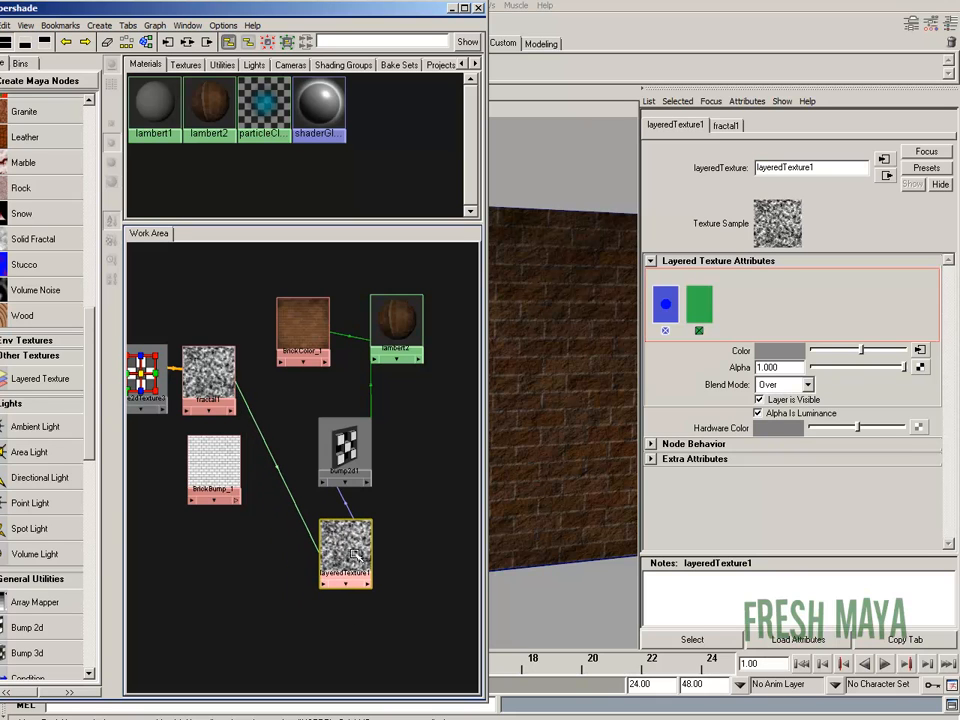
click(666, 297)
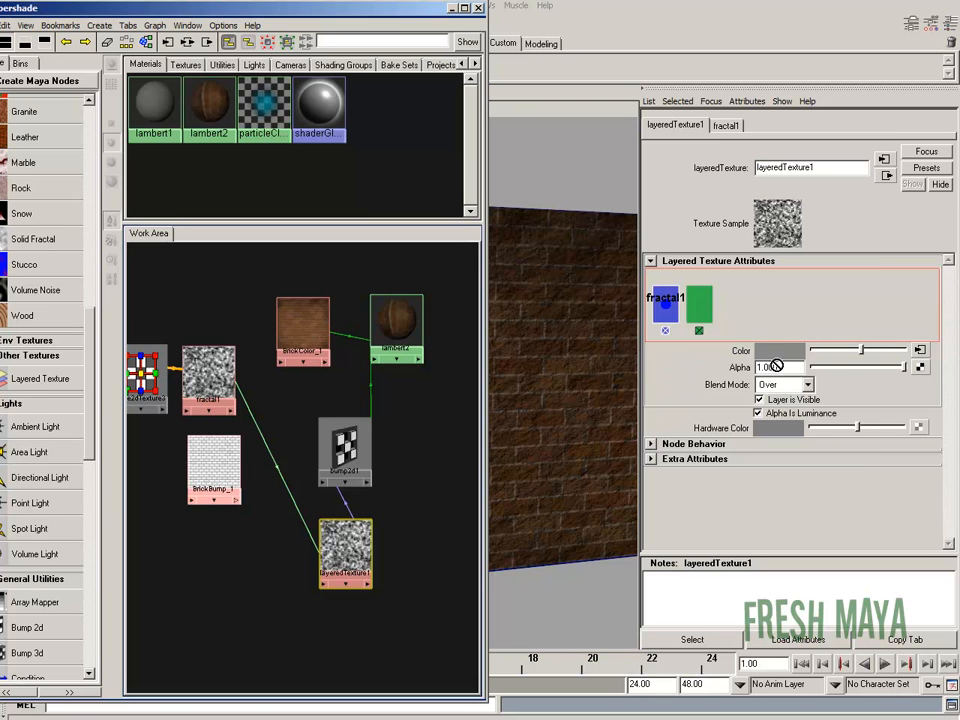
middle_drag(744, 372, 921, 369)
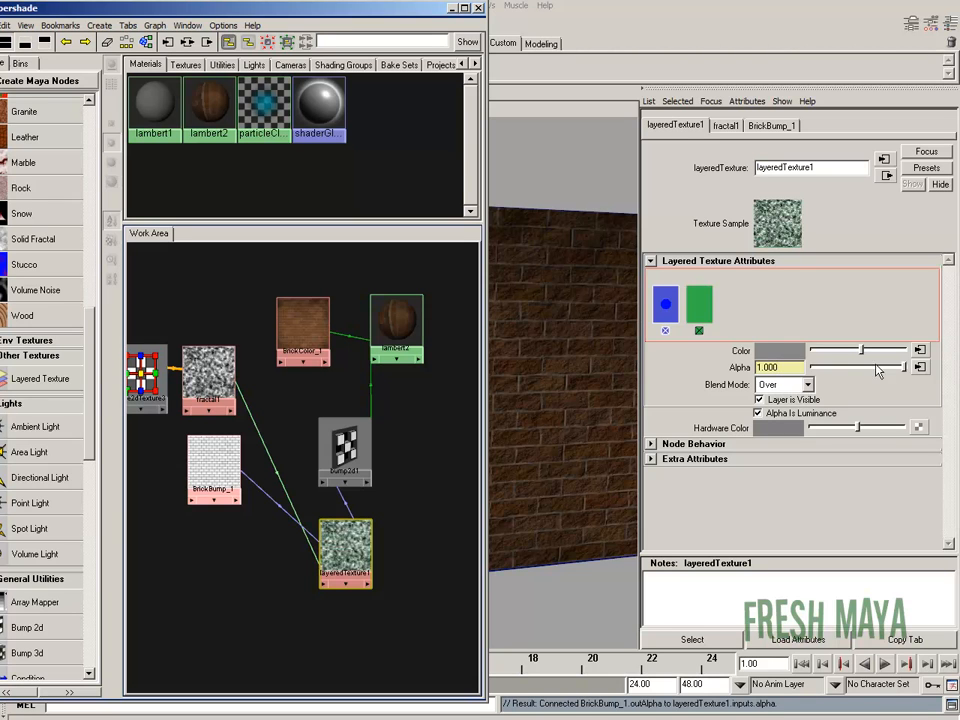
click(703, 305)
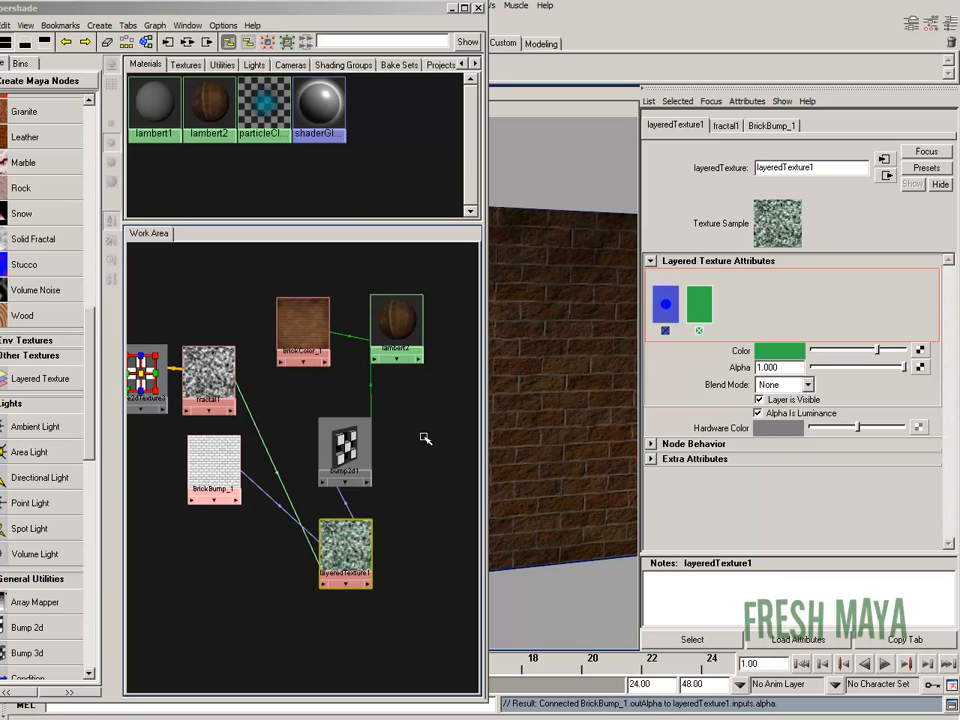
middle_drag(214, 355, 668, 306)
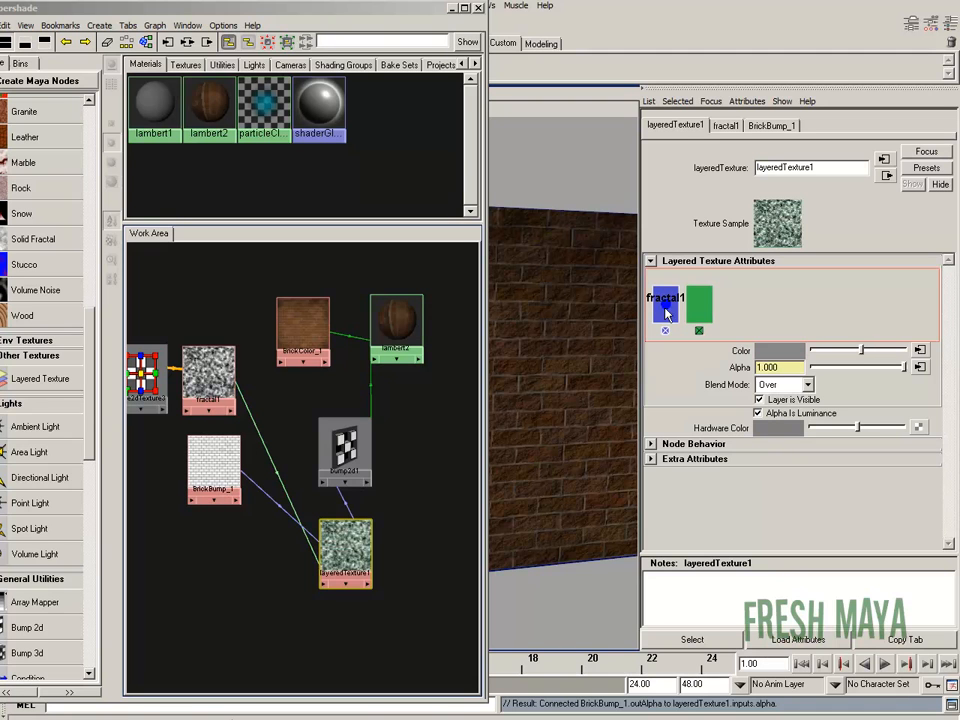
Step: Change the color of the layered texture's green layer to black
middle_drag(211, 450, 665, 315)
click(700, 306)
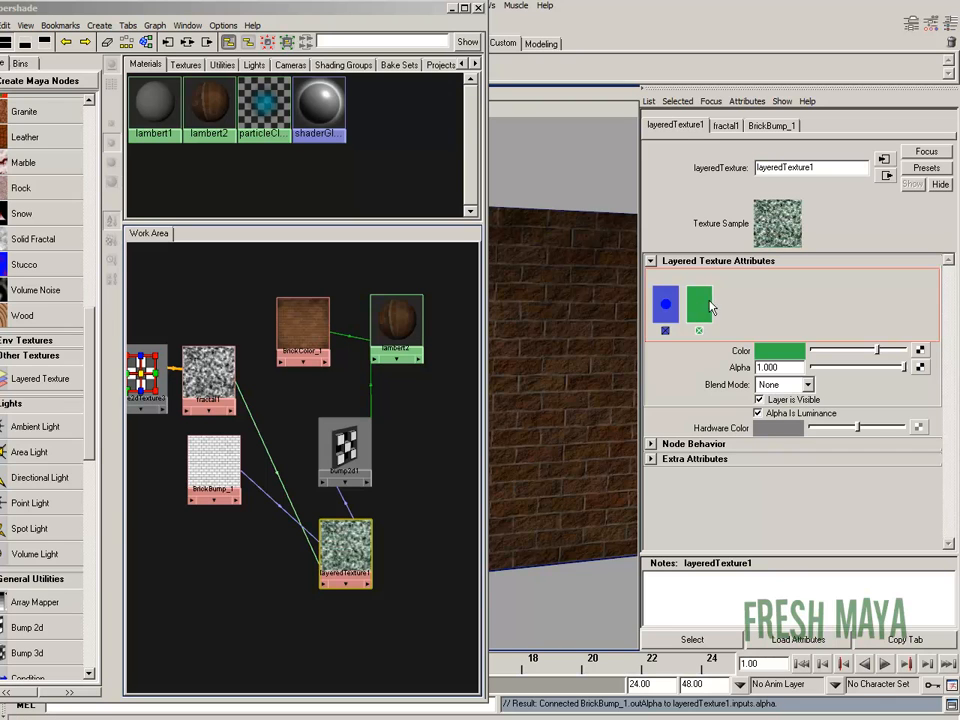
click(801, 350)
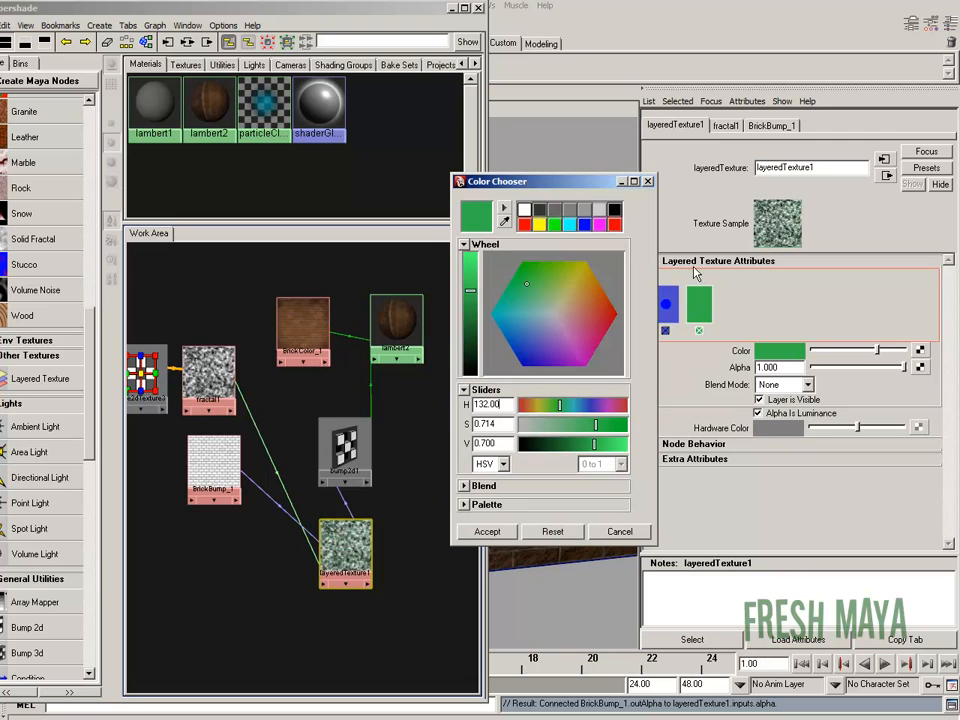
click(614, 207)
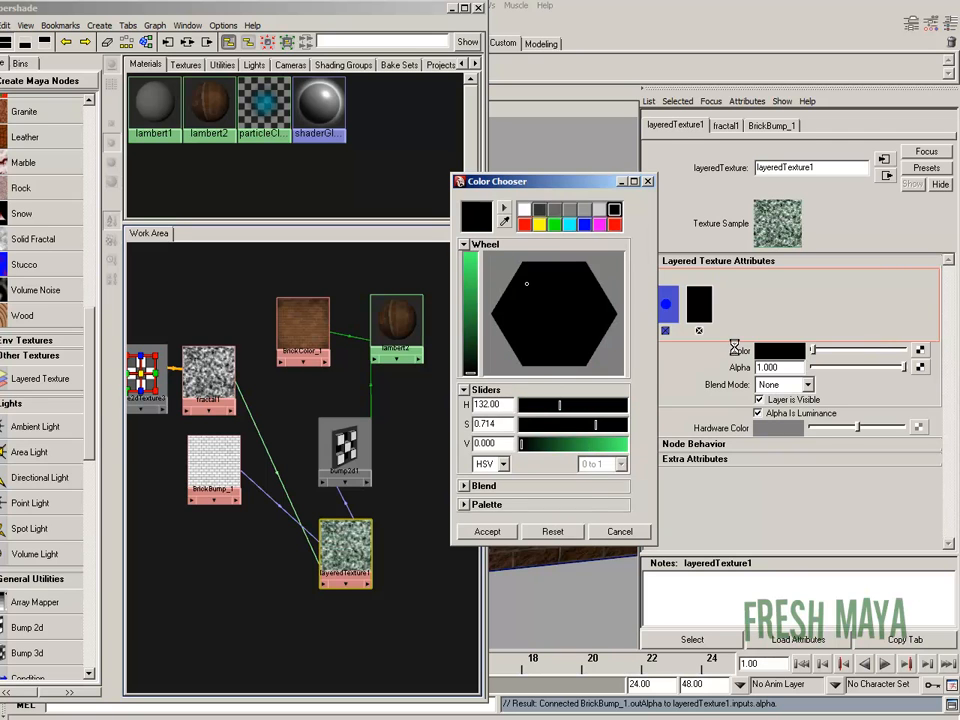
click(490, 530)
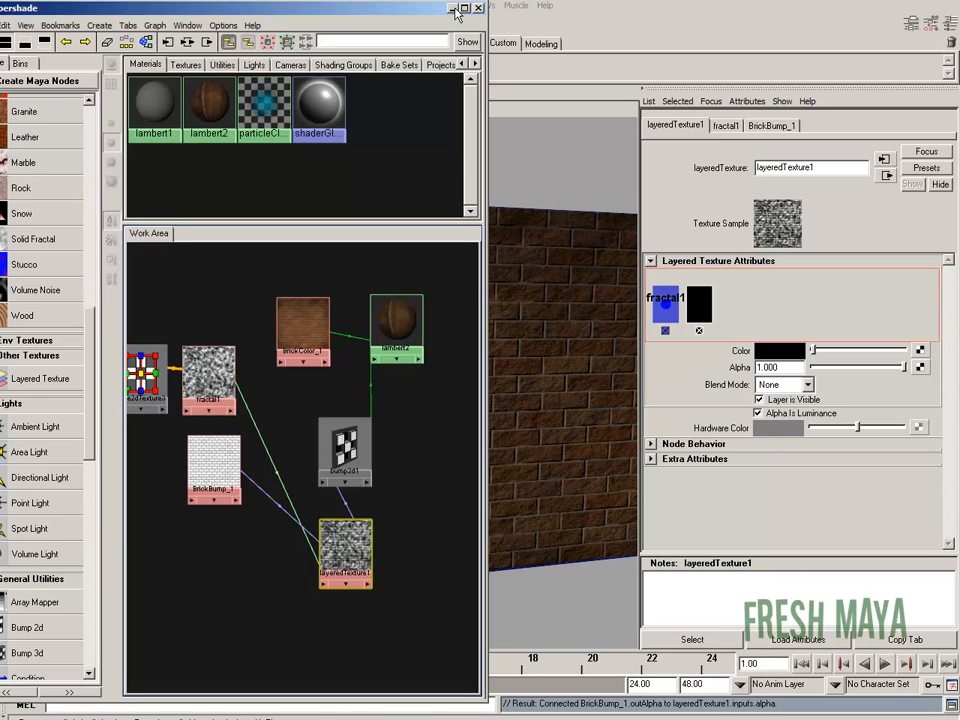
Step: Close the Hypershade and examine the combined bump on the brick wall from several angles and distances
click(478, 7)
alt+drag(499, 454, 367, 460)
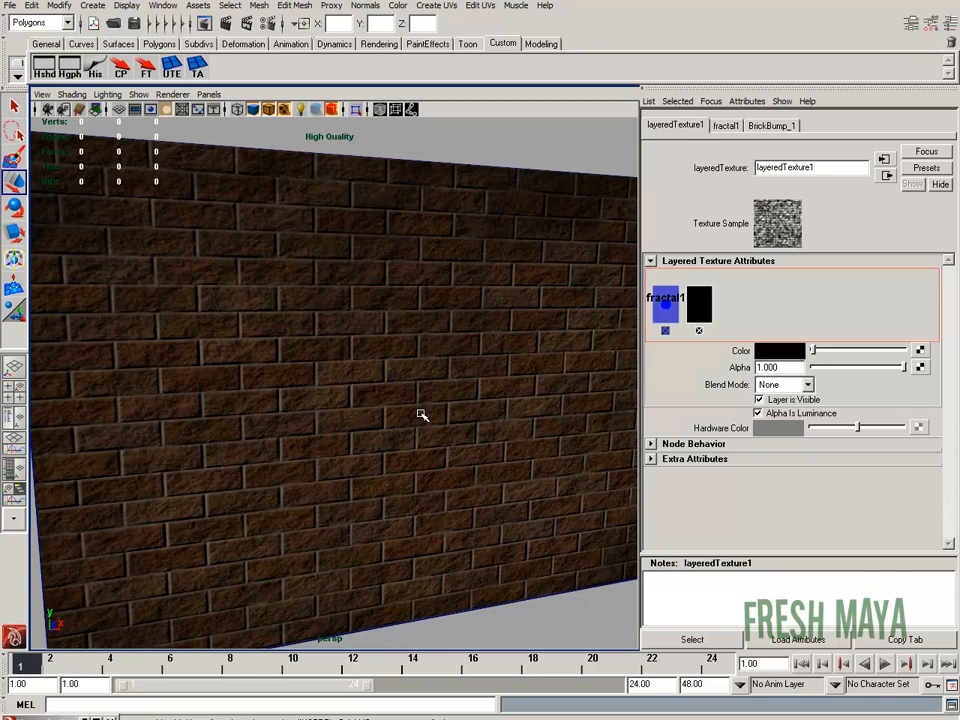
alt+drag(394, 347, 475, 396)
alt+right_drag(475, 396, 354, 384)
alt+drag(371, 356, 328, 388)
alt+right_drag(328, 388, 403, 407)
mouse_move(403, 407)
alt+mouse_down()
mouse_move(381, 413)
mouse_move(396, 413)
mouse_move(420, 369)
mouse_move(403, 399)
alt+mouse_up()
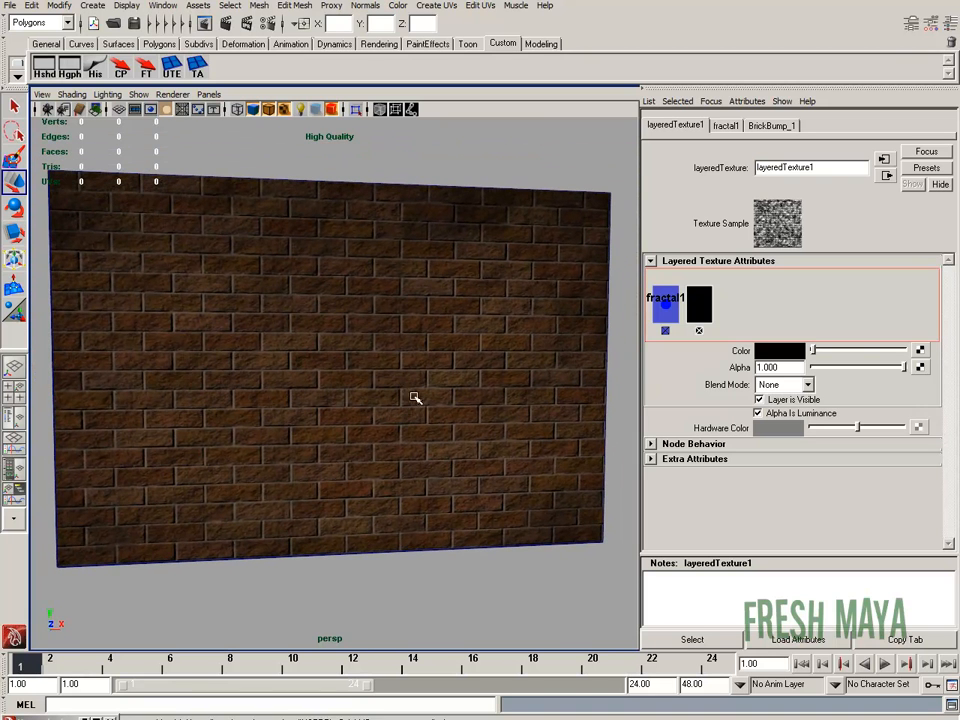
Step: Compare the attributes of the fractal1 layer and the black layer in layeredTexture1
middle_drag(673, 322, 668, 321)
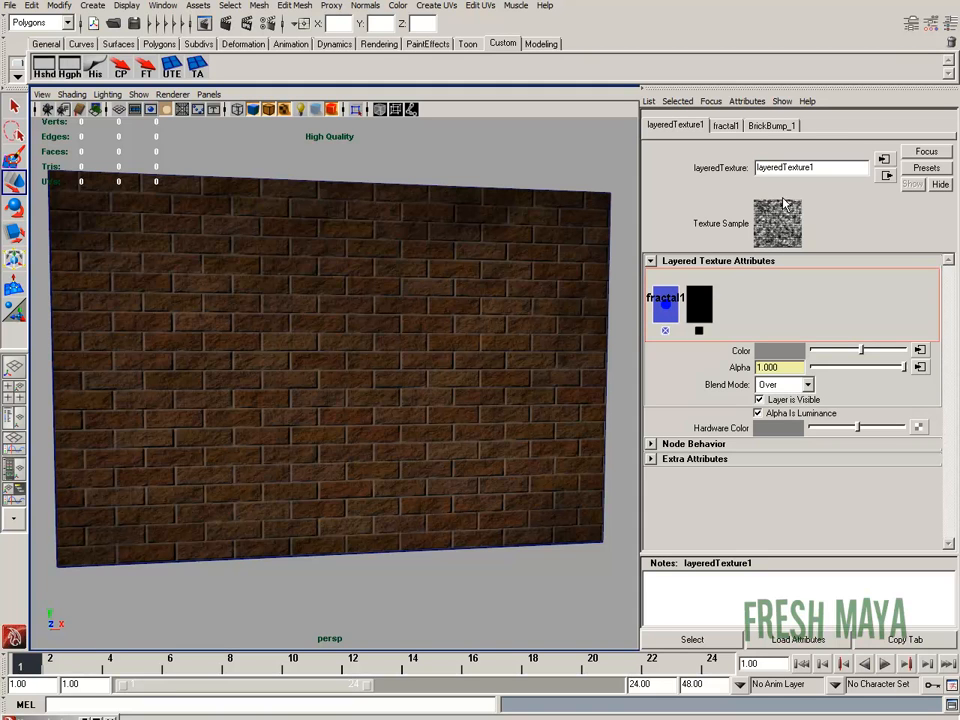
click(701, 305)
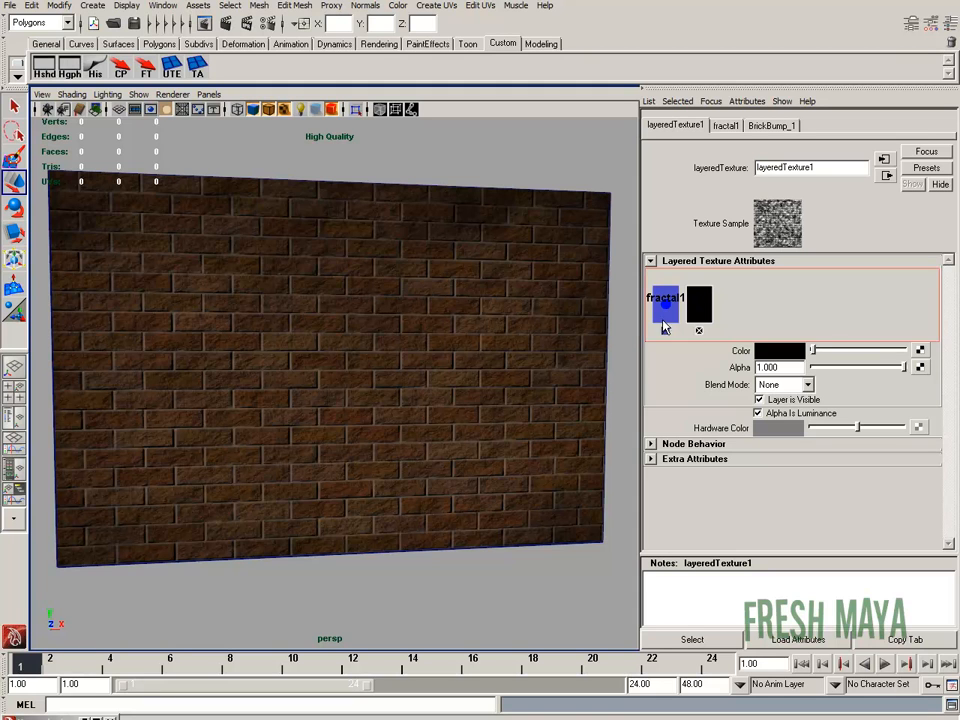
click(662, 318)
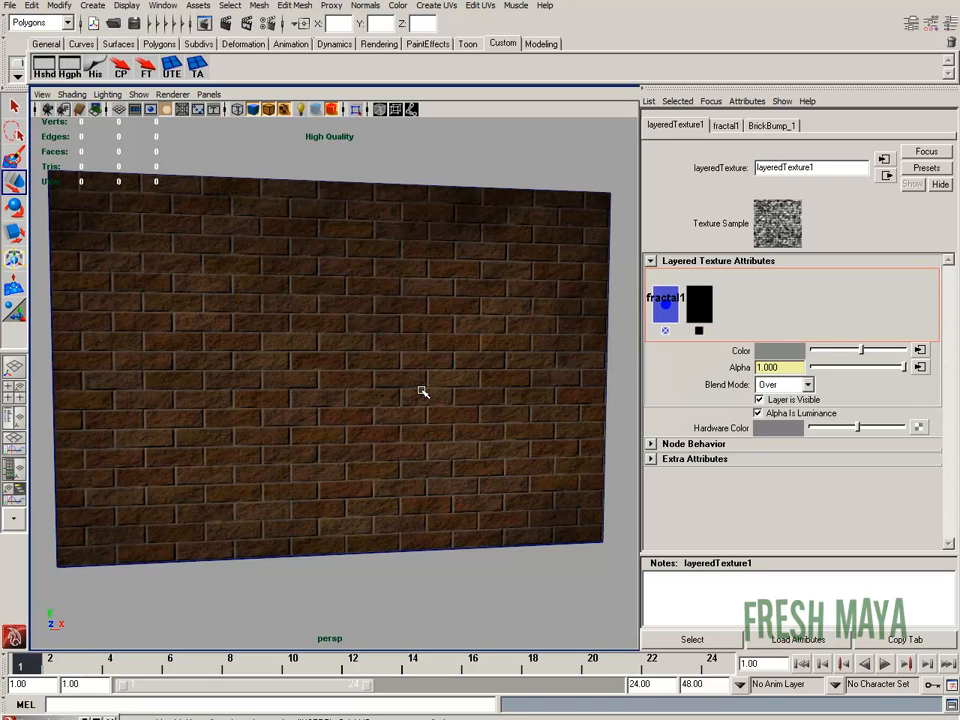
Step: Set the renderer to mental ray with the Production quality preset
alt+drag(409, 390, 373, 401)
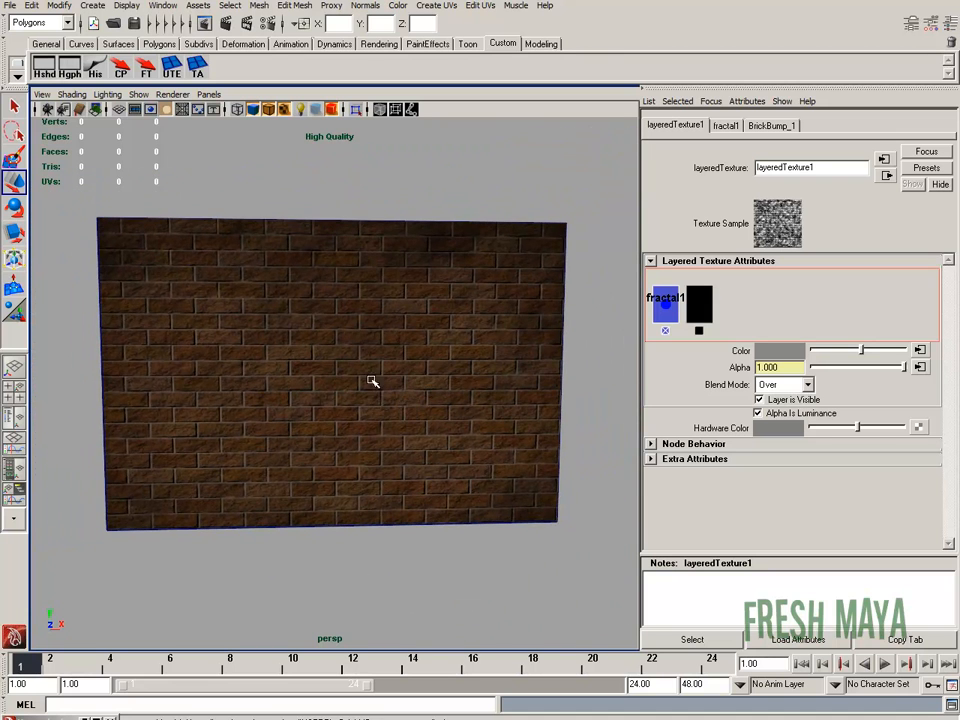
alt+drag(377, 291, 521, 306)
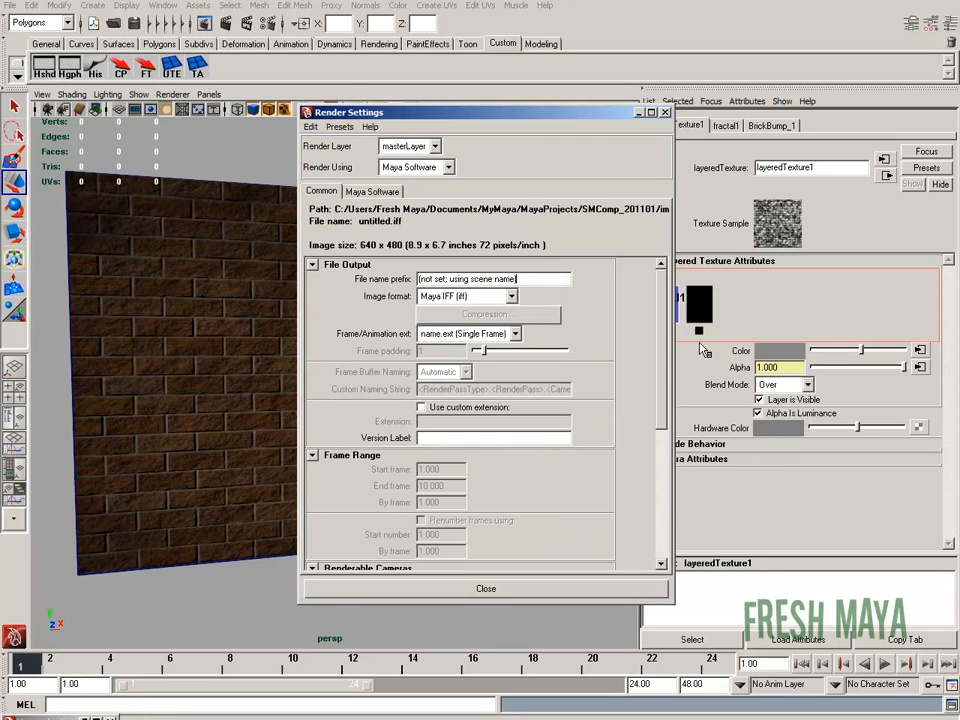
click(440, 167)
click(400, 216)
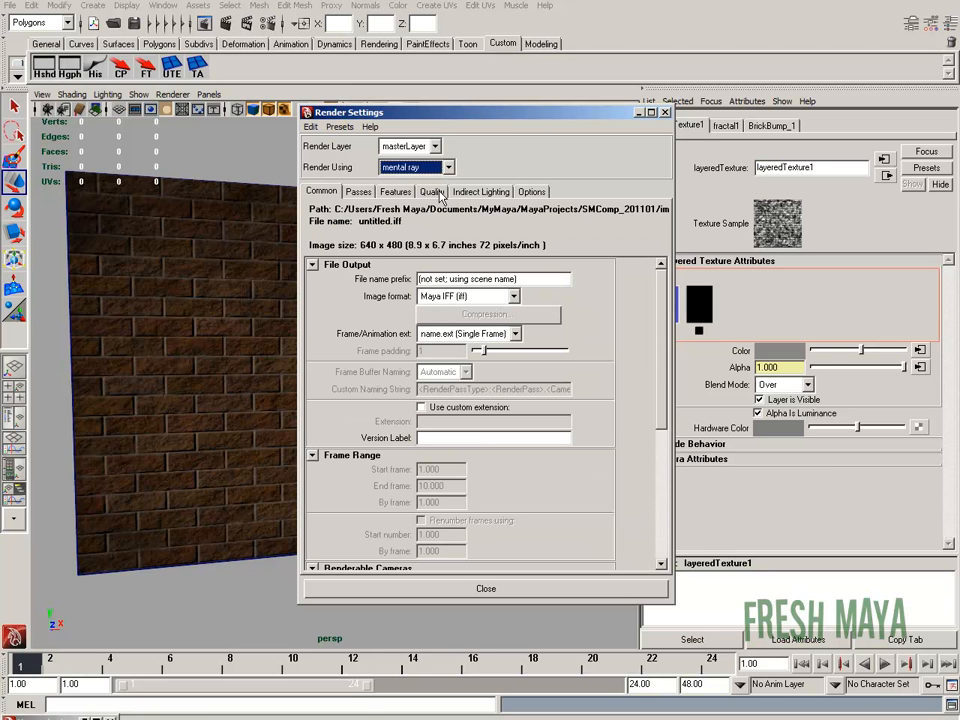
click(438, 193)
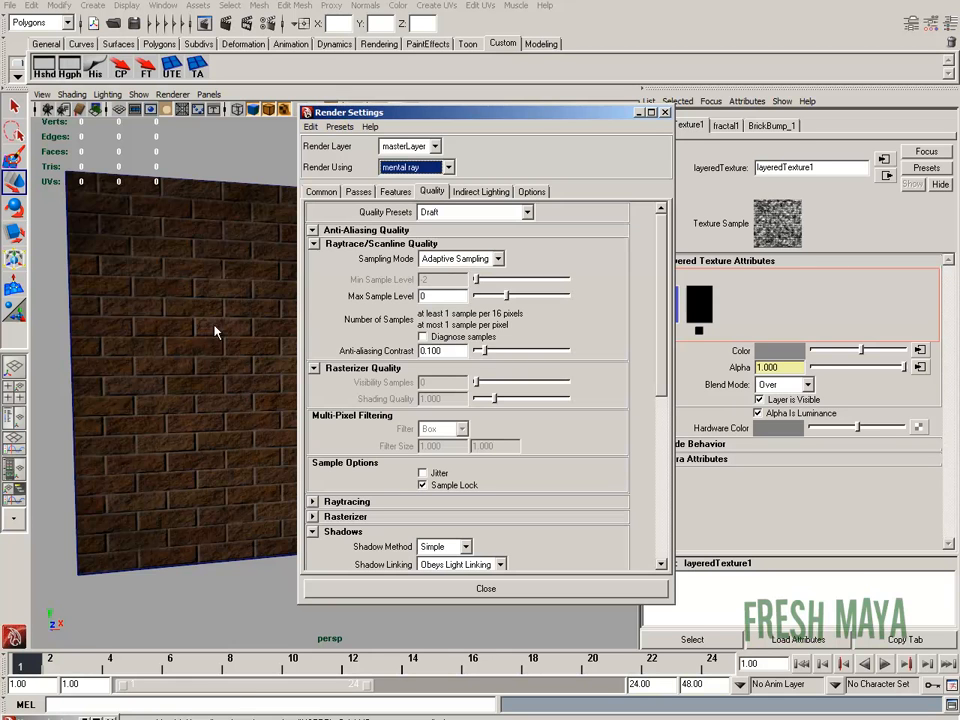
click(527, 212)
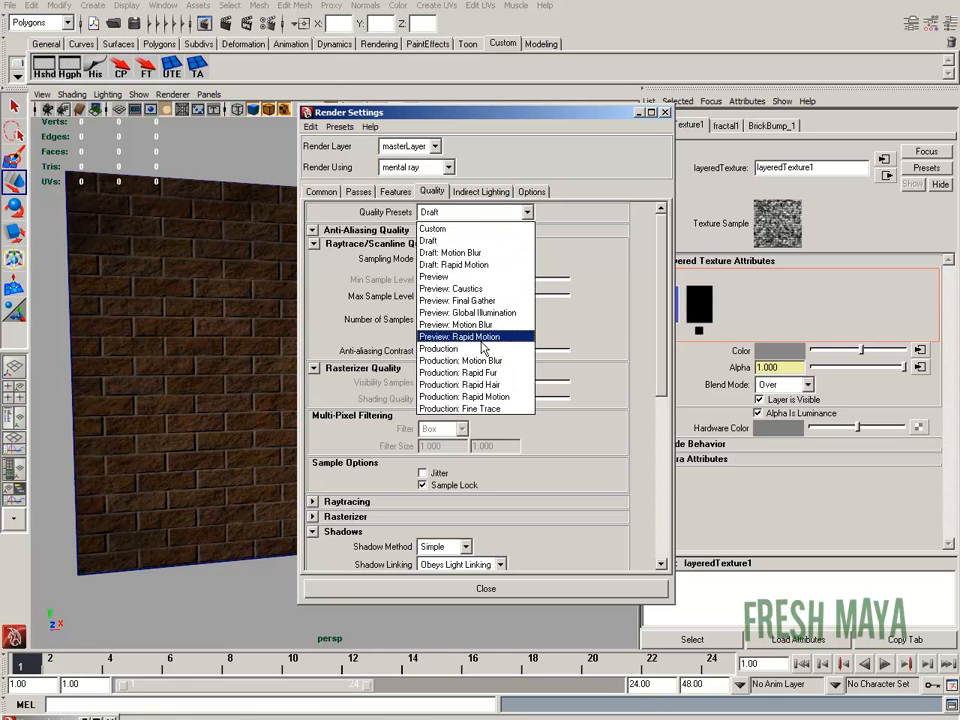
click(440, 347)
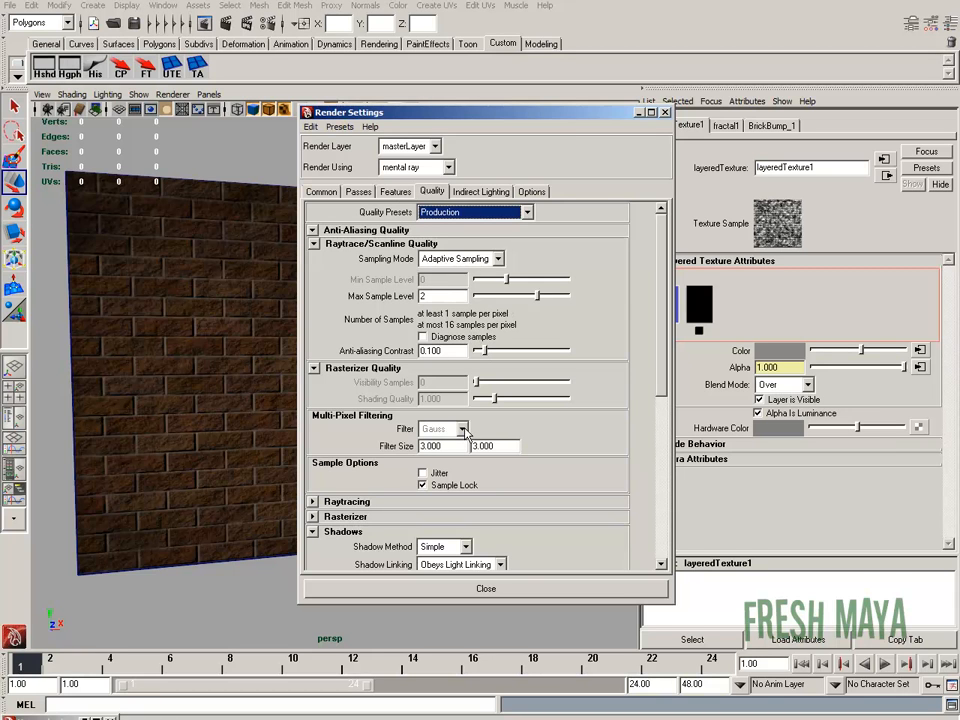
click(510, 590)
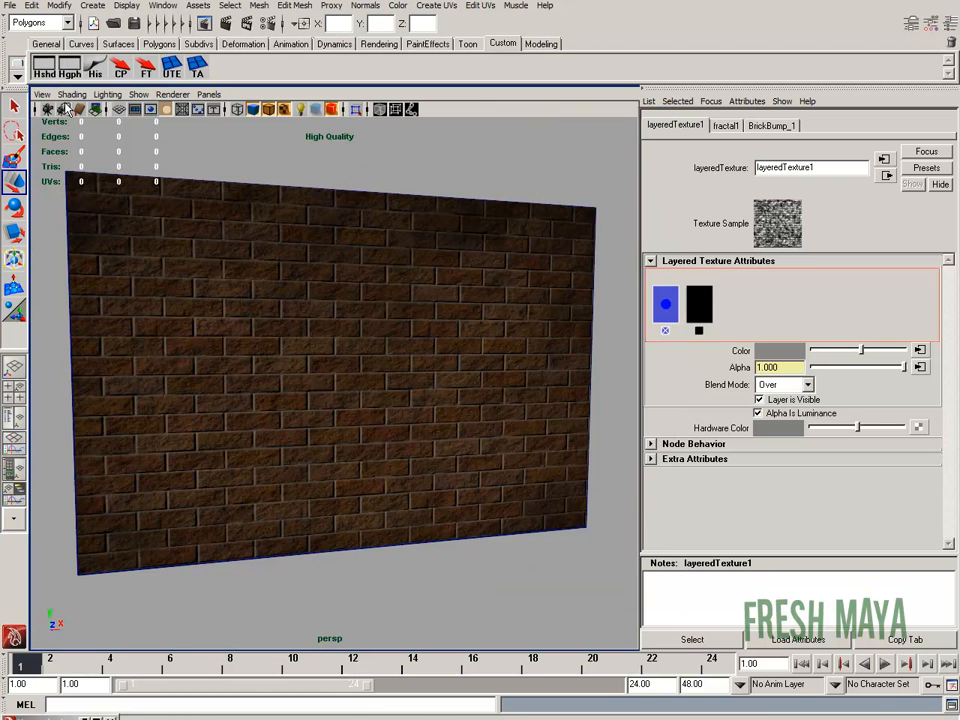
Step: Set the perspective camera's environment background color to a medium grey
click(43, 94)
click(90, 270)
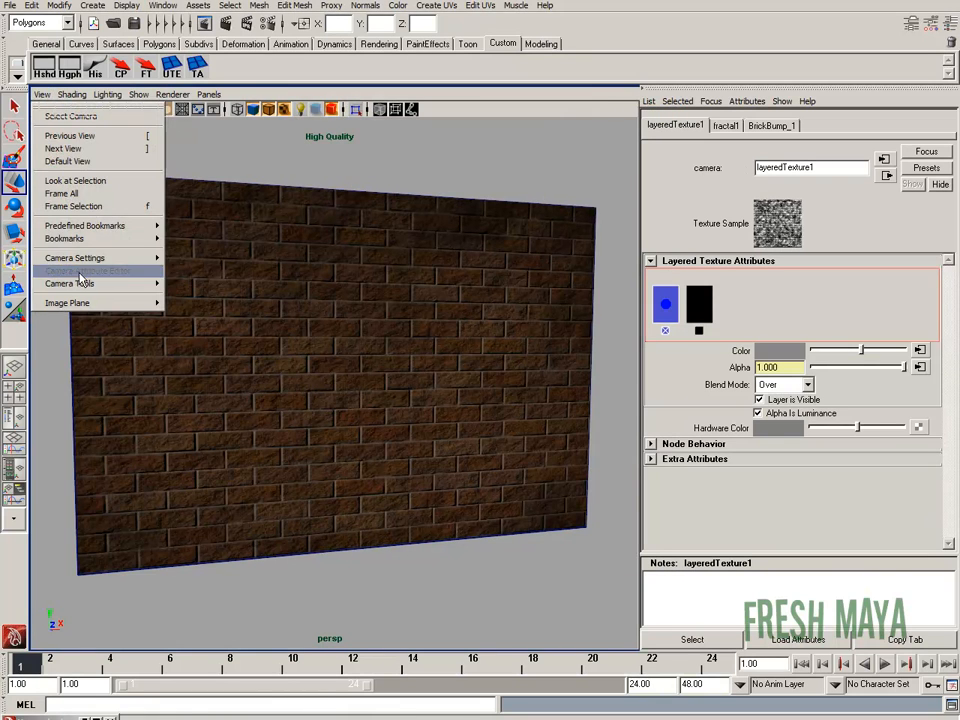
scroll(935, 330, down, 6)
click(650, 438)
drag(814, 452, 919, 462)
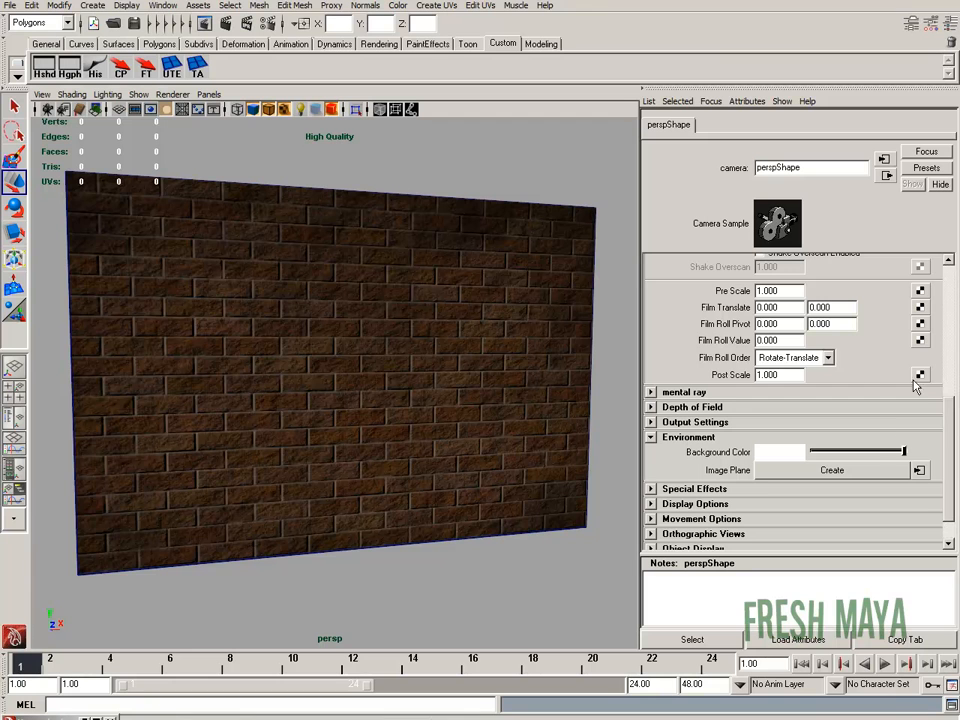
drag(905, 452, 866, 452)
Step: Render the brick wall from the perspective camera, close the render, and view the wall from another angle
alt+drag(476, 325, 392, 285)
click(229, 22)
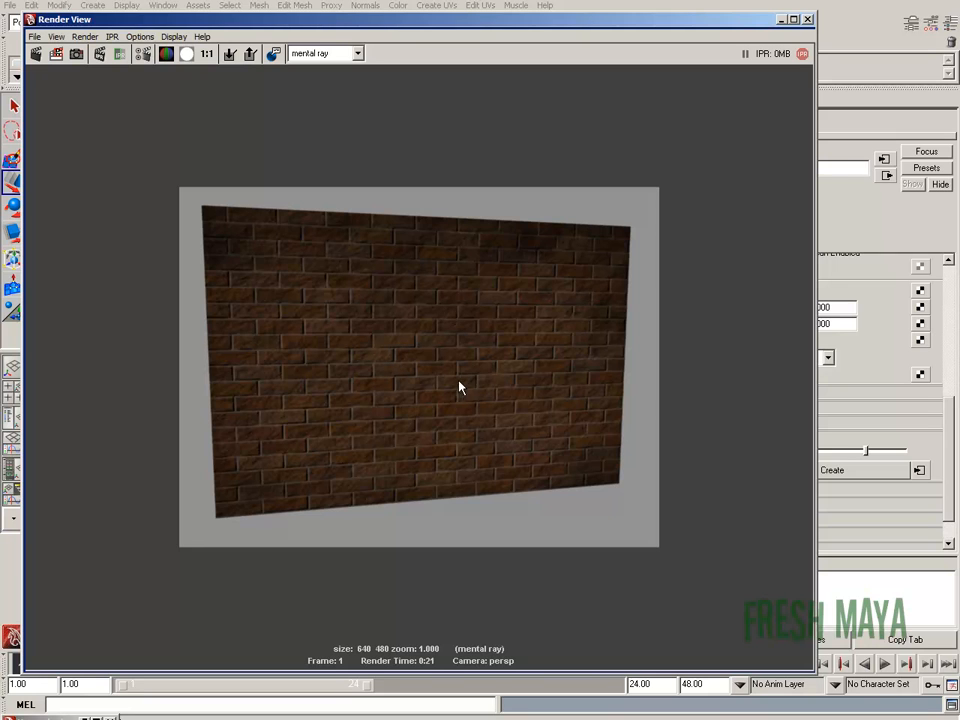
click(229, 53)
click(808, 20)
alt+drag(358, 407, 337, 398)
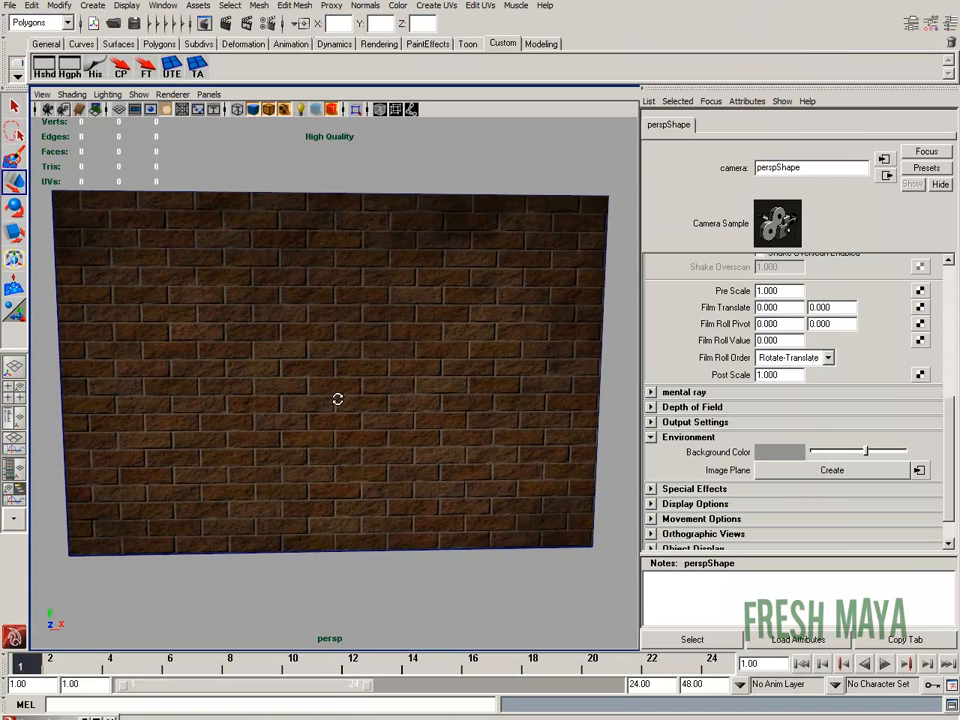
alt+right_drag(420, 403, 385, 403)
alt+drag(385, 403, 320, 392)
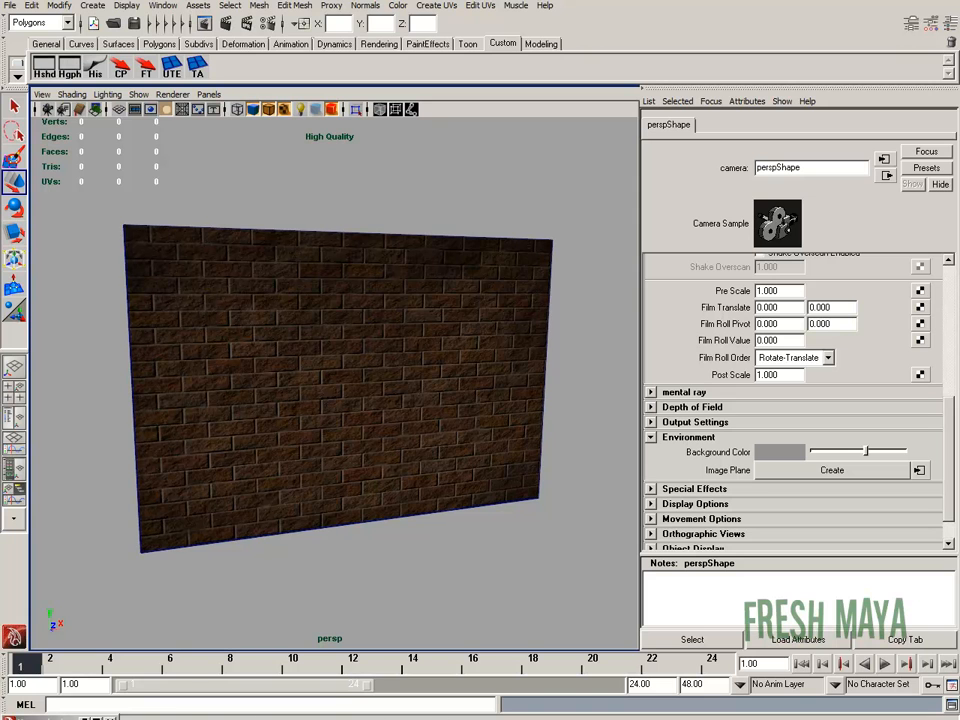
Step: Reopen the Hypershade and delete the black layer from layeredTexture1
click(85, 717)
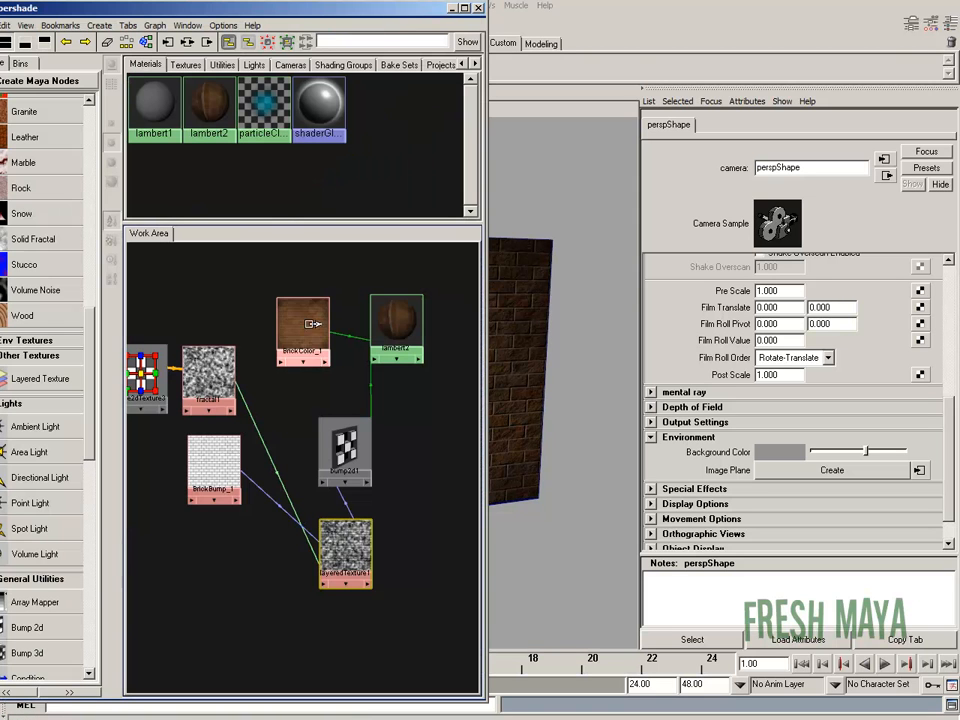
click(348, 556)
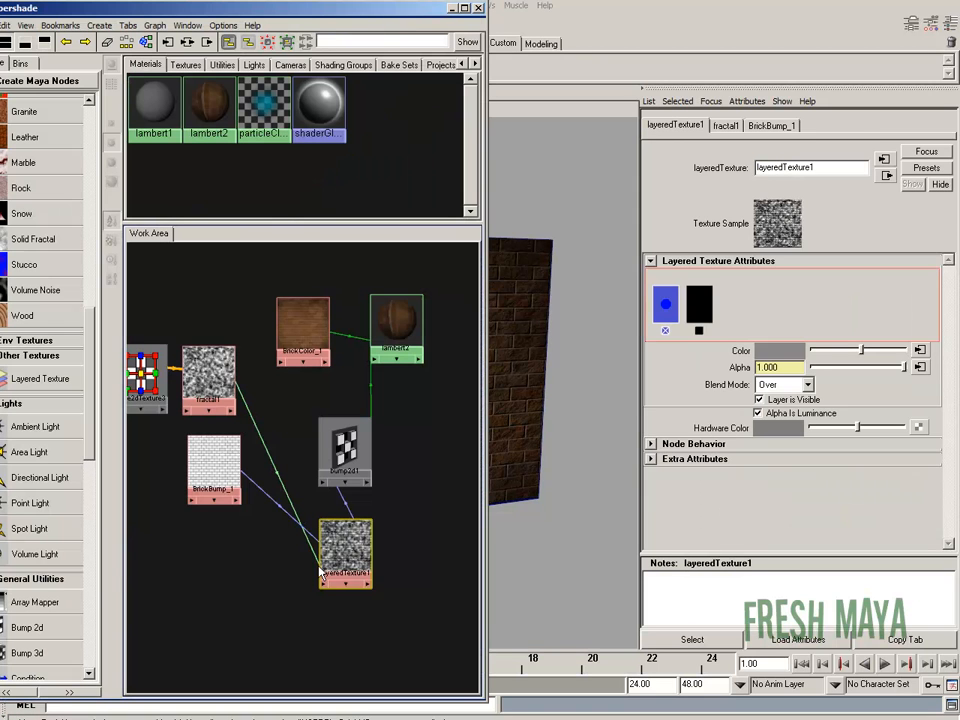
drag(345, 555, 334, 566)
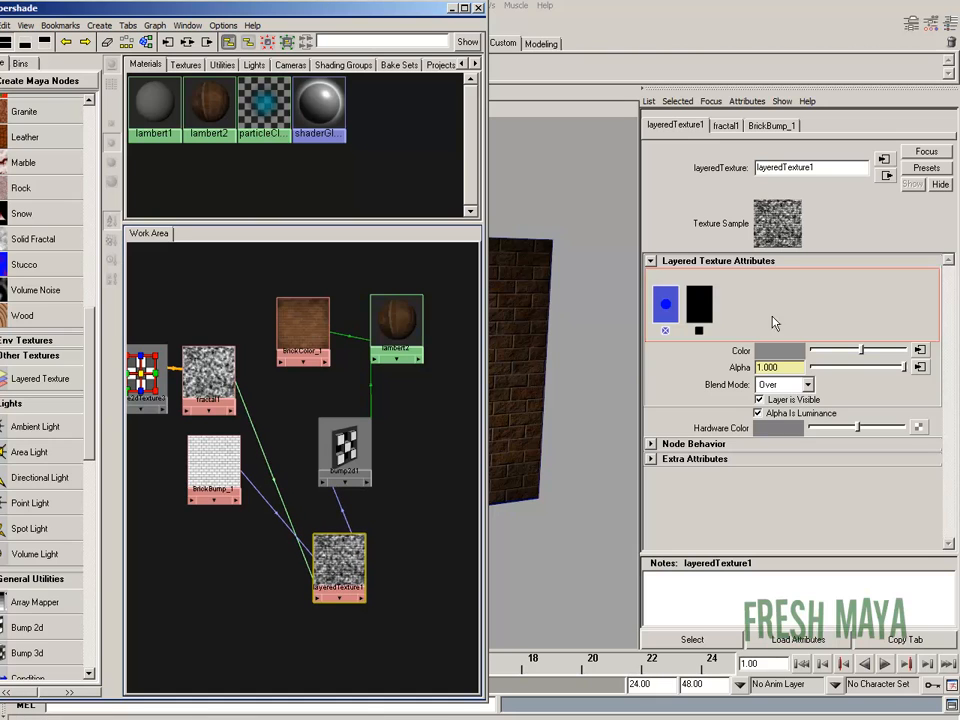
click(699, 298)
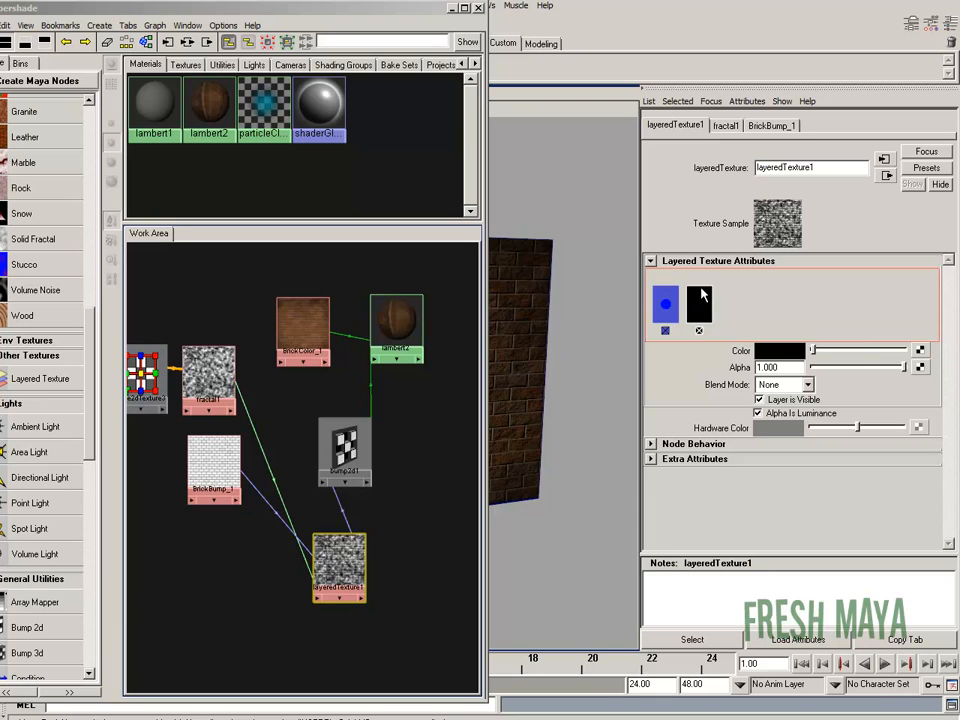
click(699, 331)
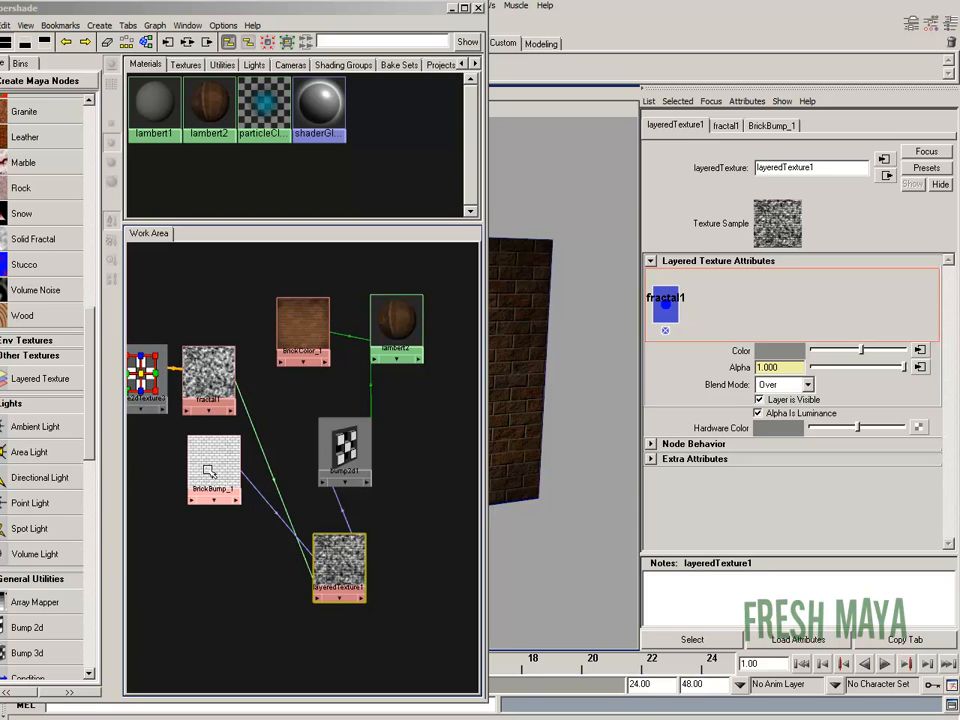
Step: Trace the Alpha input of layeredTexture1's fractal1 layer to its source texture, BrickBump_1
drag(205, 471, 222, 486)
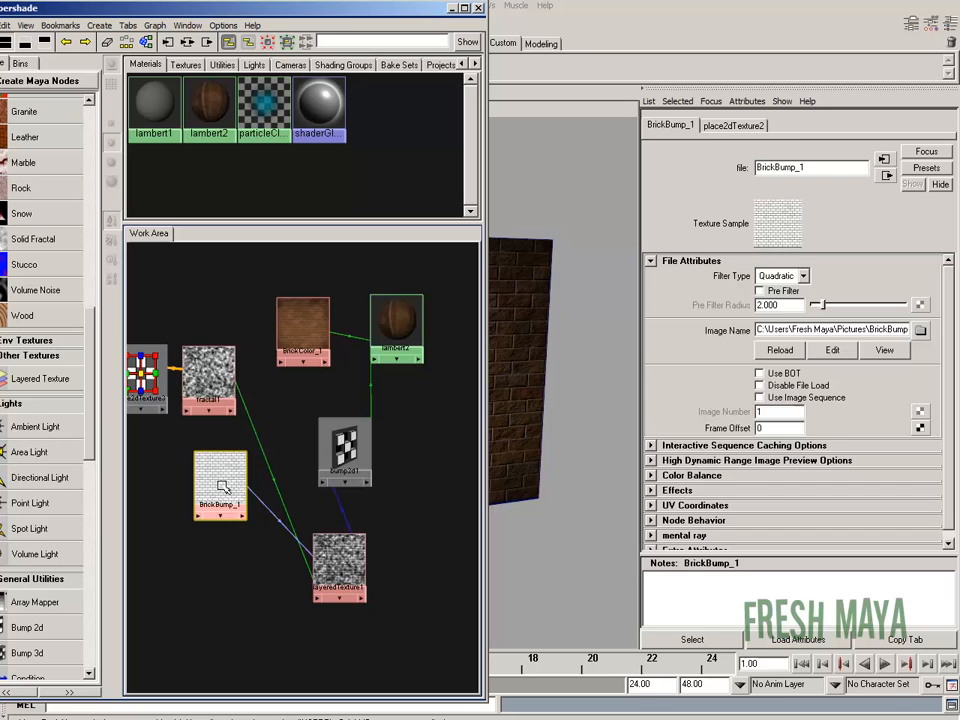
click(333, 568)
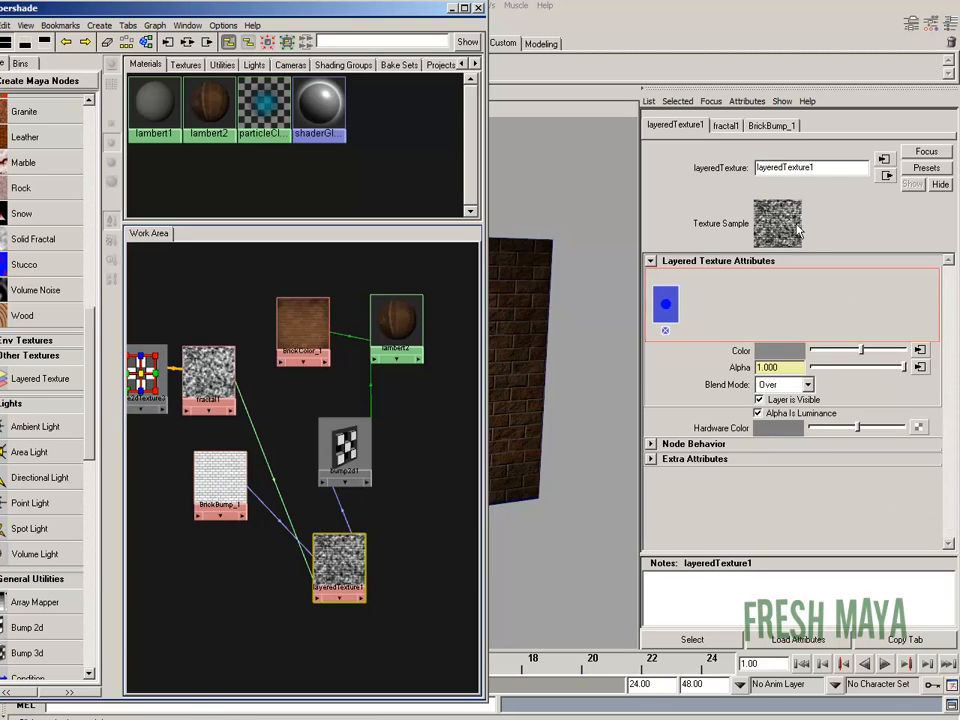
middle_drag(777, 228, 676, 314)
click(920, 369)
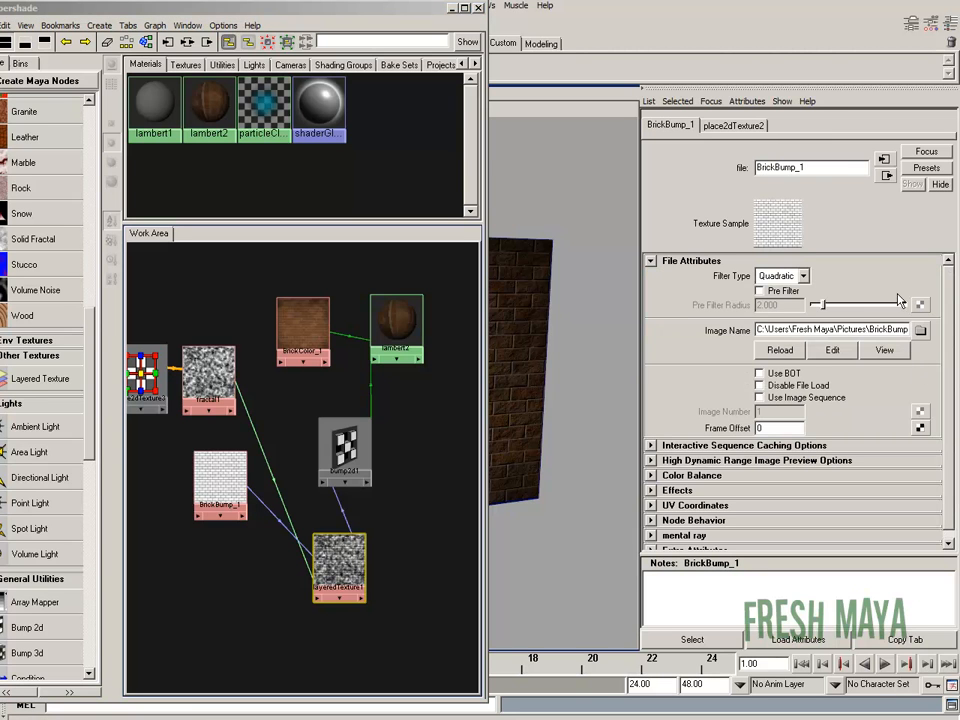
Step: Expand the Color Balance settings of BrickBump_1 and examine its Alpha Gain and Alpha Is Luminance options
click(213, 477)
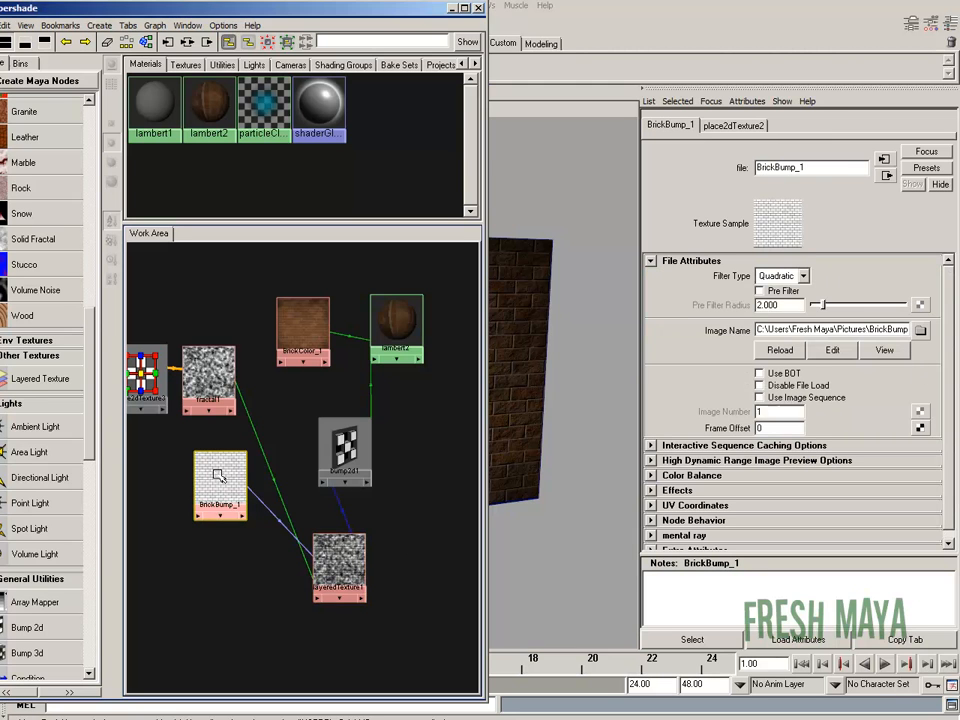
drag(214, 478, 257, 511)
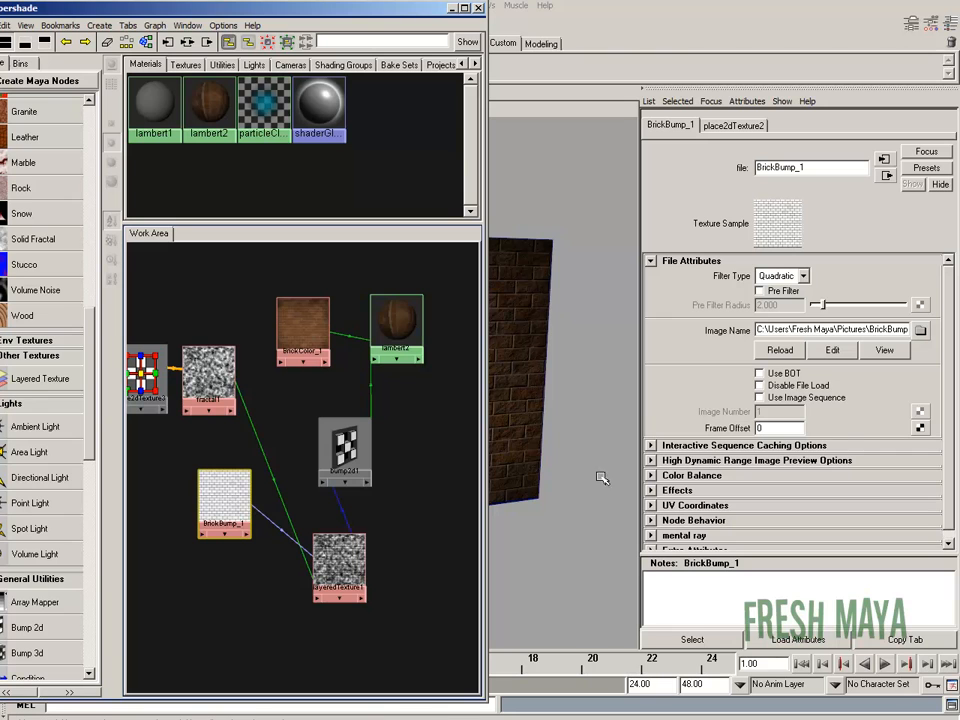
drag(950, 380, 954, 390)
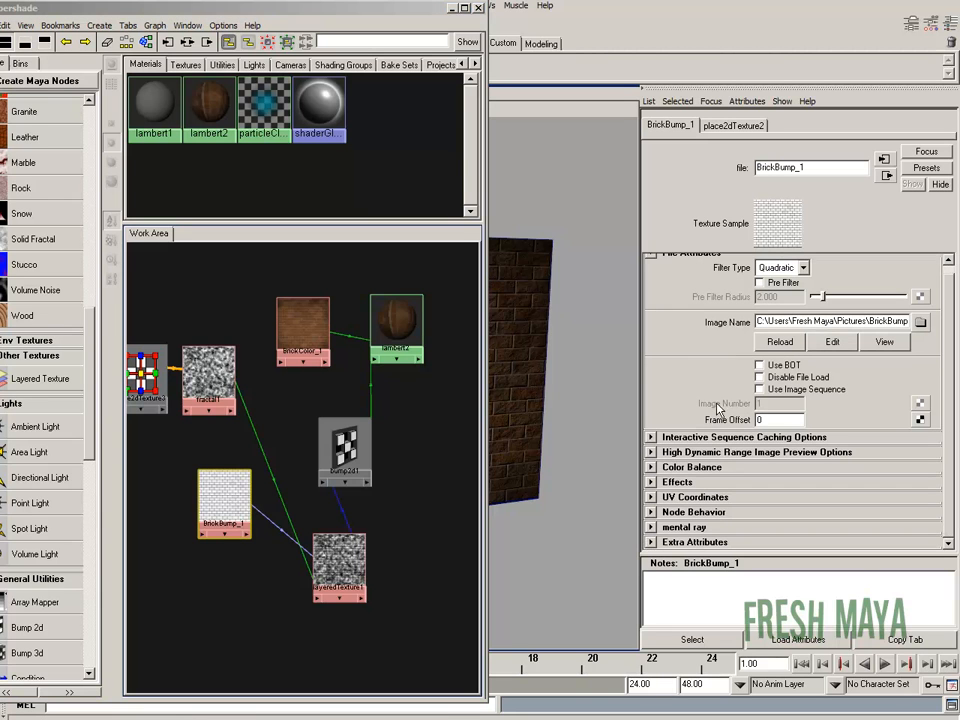
click(699, 469)
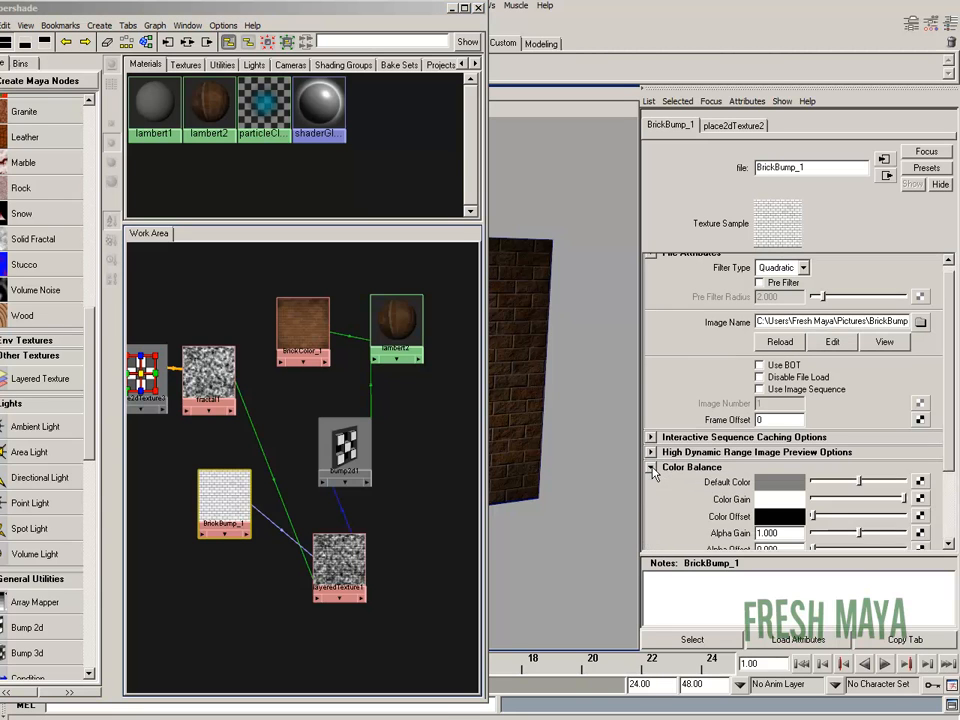
drag(955, 355, 957, 430)
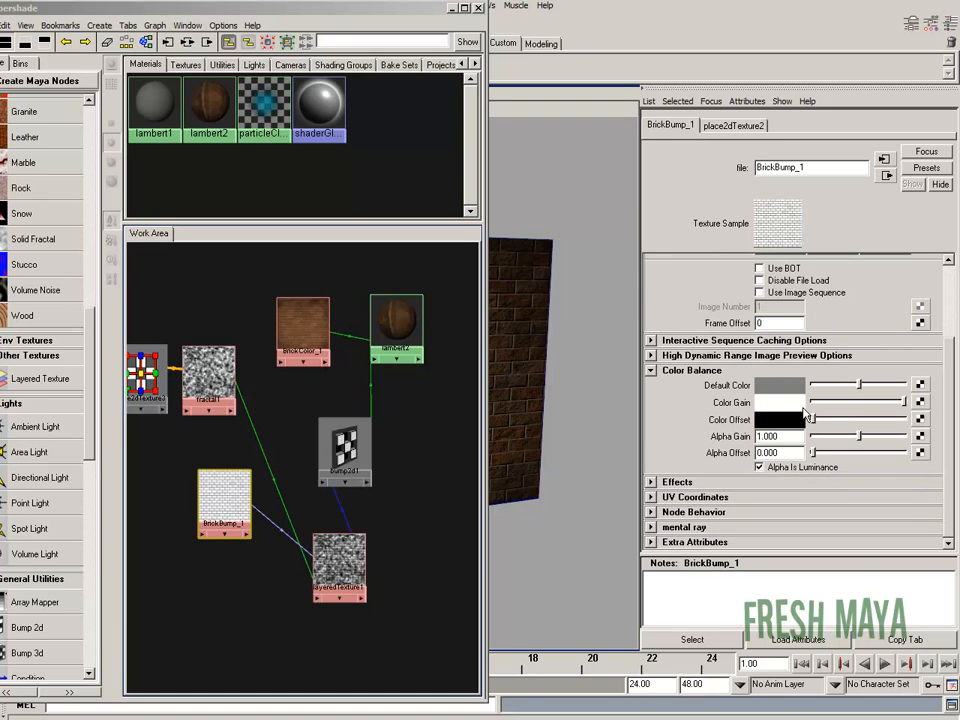
drag(785, 437, 757, 452)
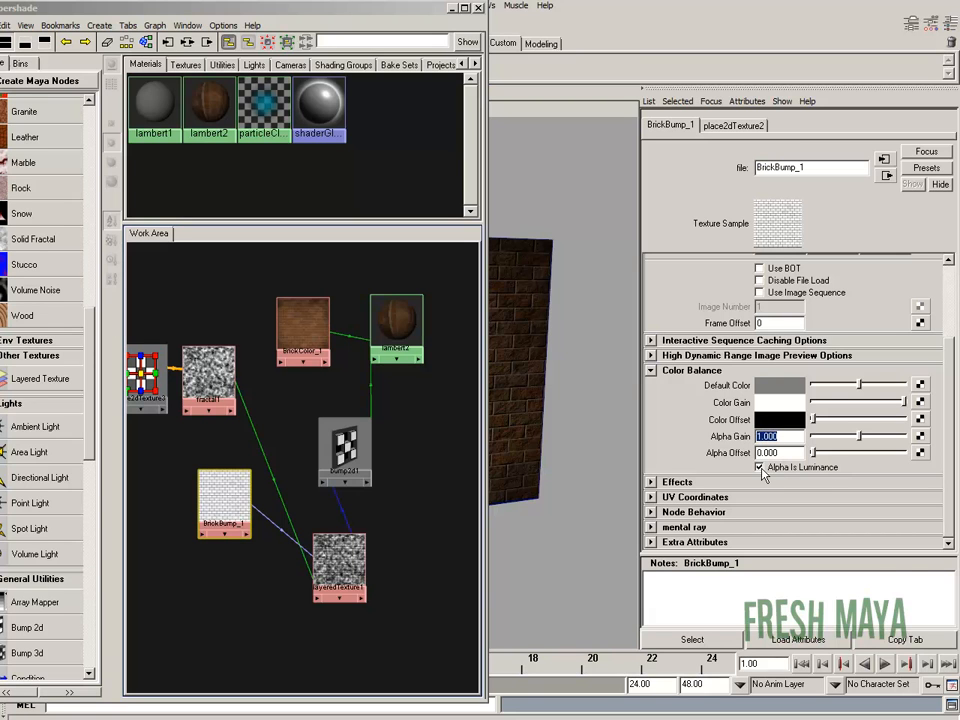
Step: Turn off Alpha Is Luminance for BrickBump_1, then render the brick wall from a new angle to check the bump
click(760, 468)
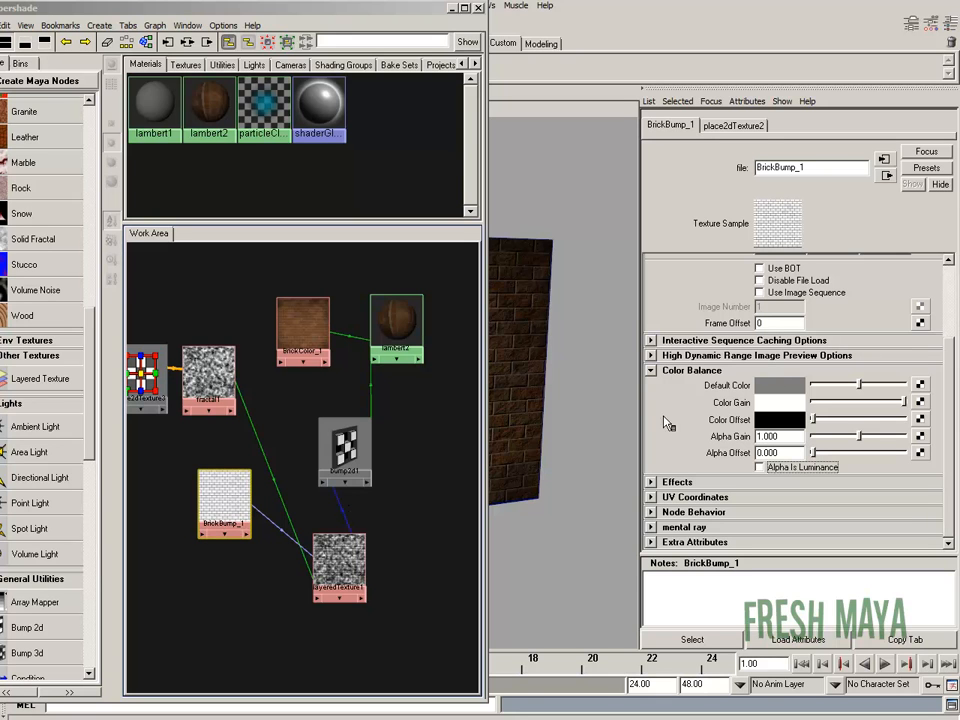
click(452, 9)
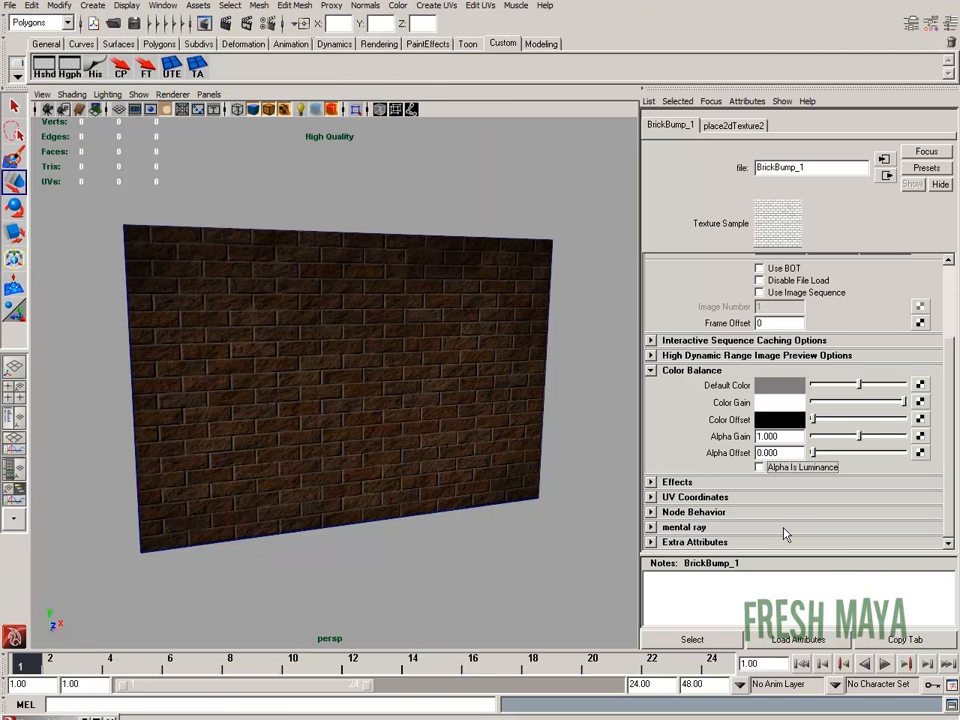
alt+drag(375, 458, 255, 160)
click(225, 23)
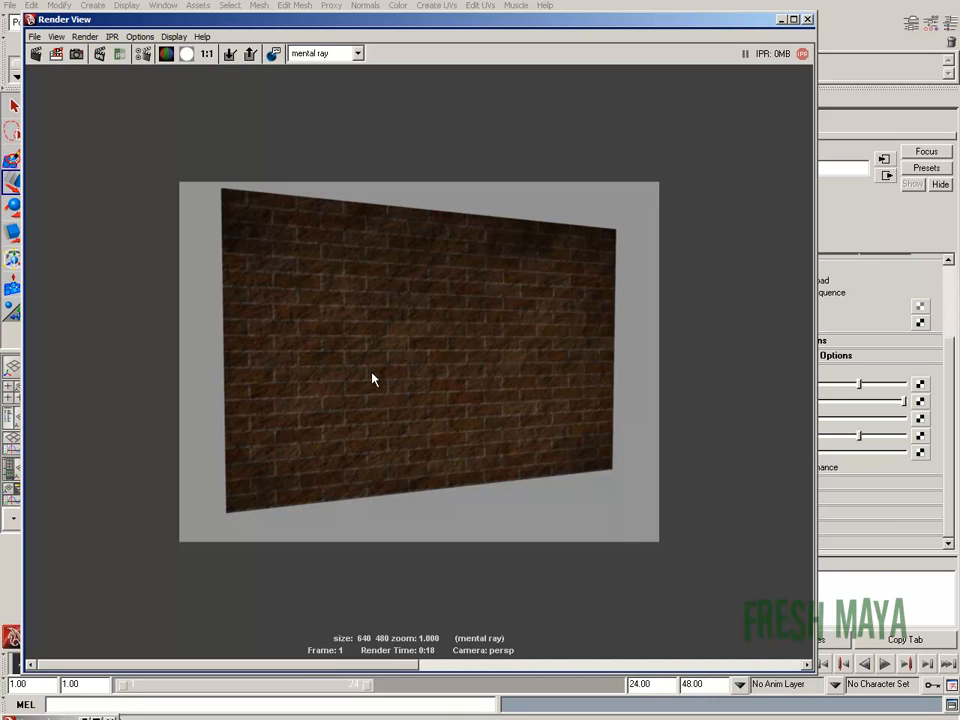
click(789, 21)
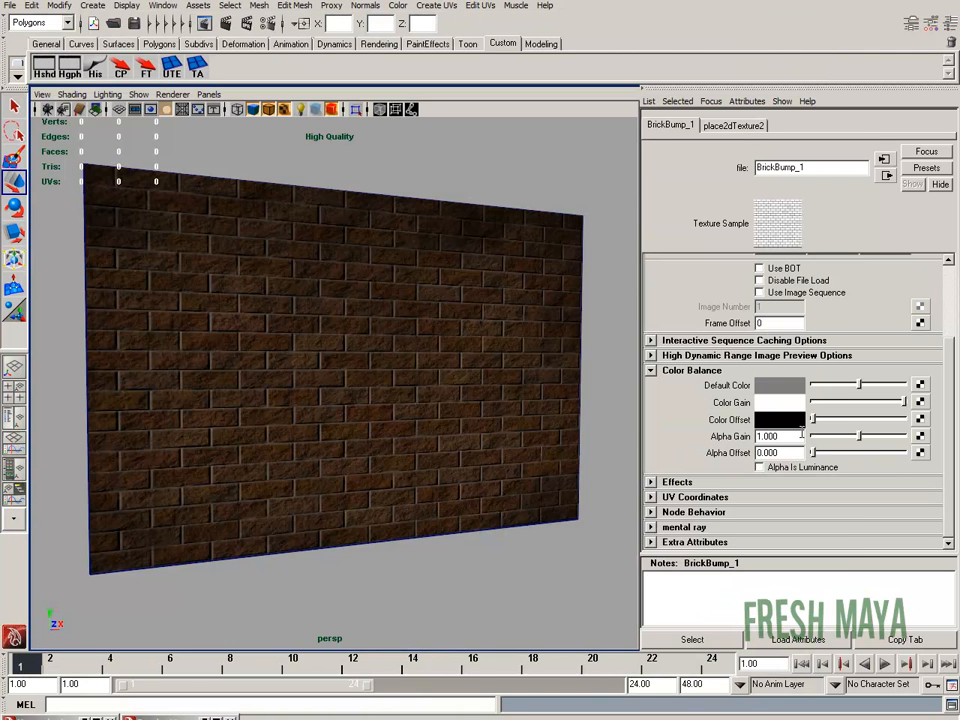
Step: Turn Alpha Is Luminance on for BrickBump_1, recheck the shading network in the Hypershade, and close the Hypershade
click(760, 467)
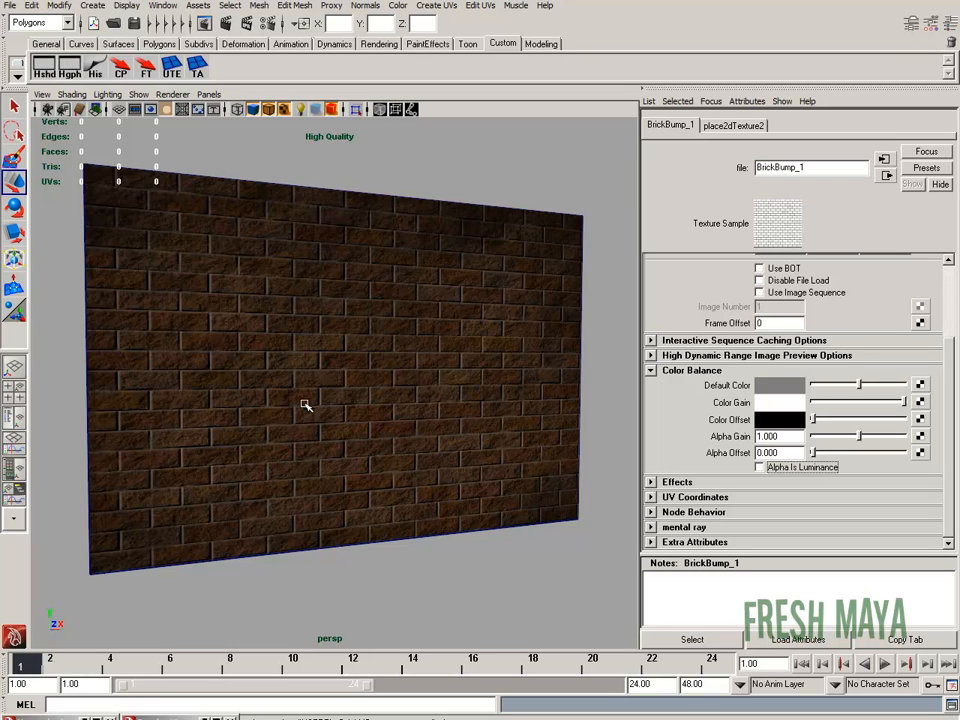
click(760, 467)
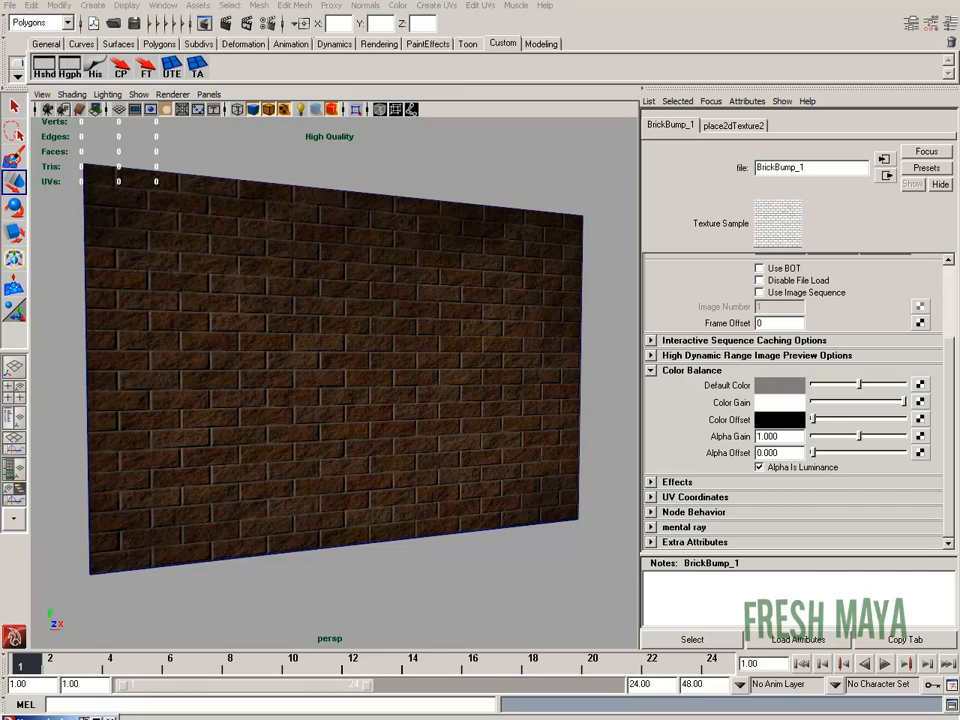
click(170, 718)
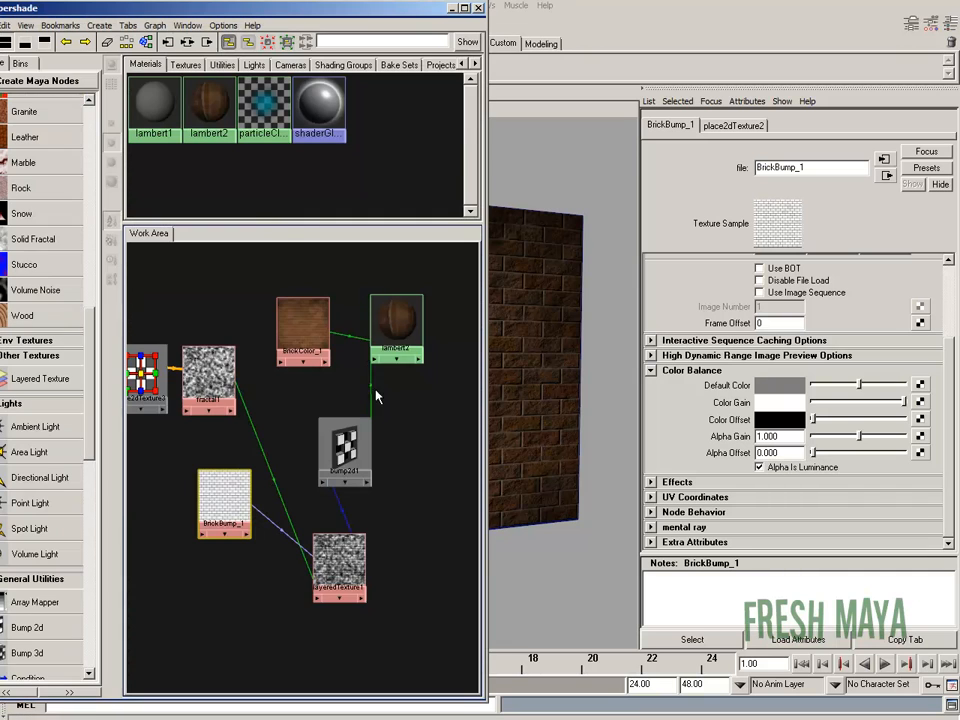
click(478, 10)
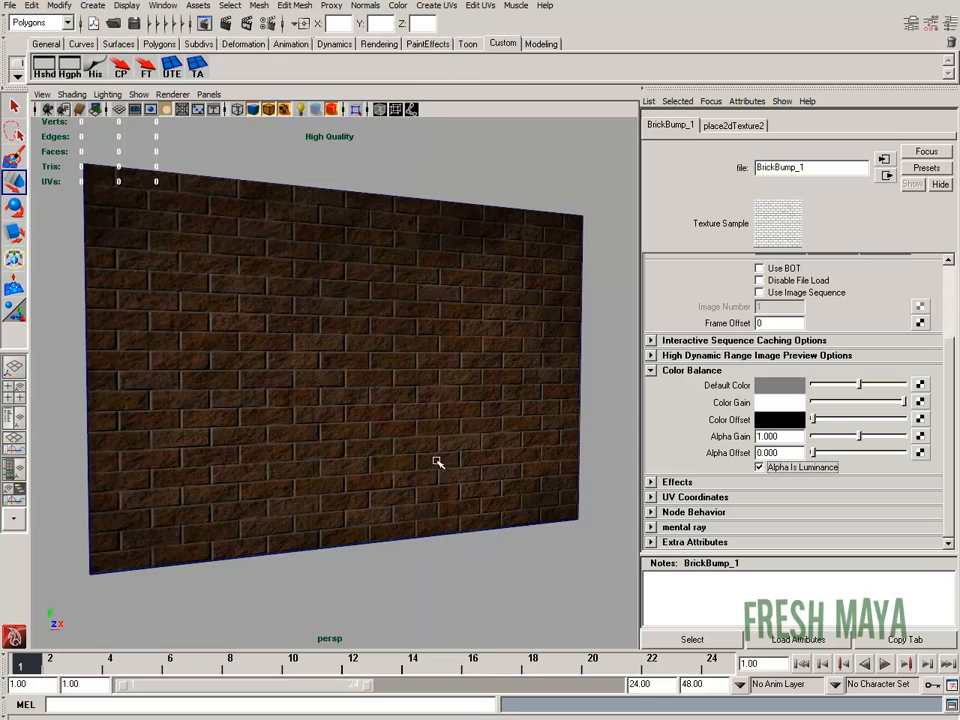
Step: Enable Final Gathering in the mental ray render settings
alt+drag(414, 418, 390, 446)
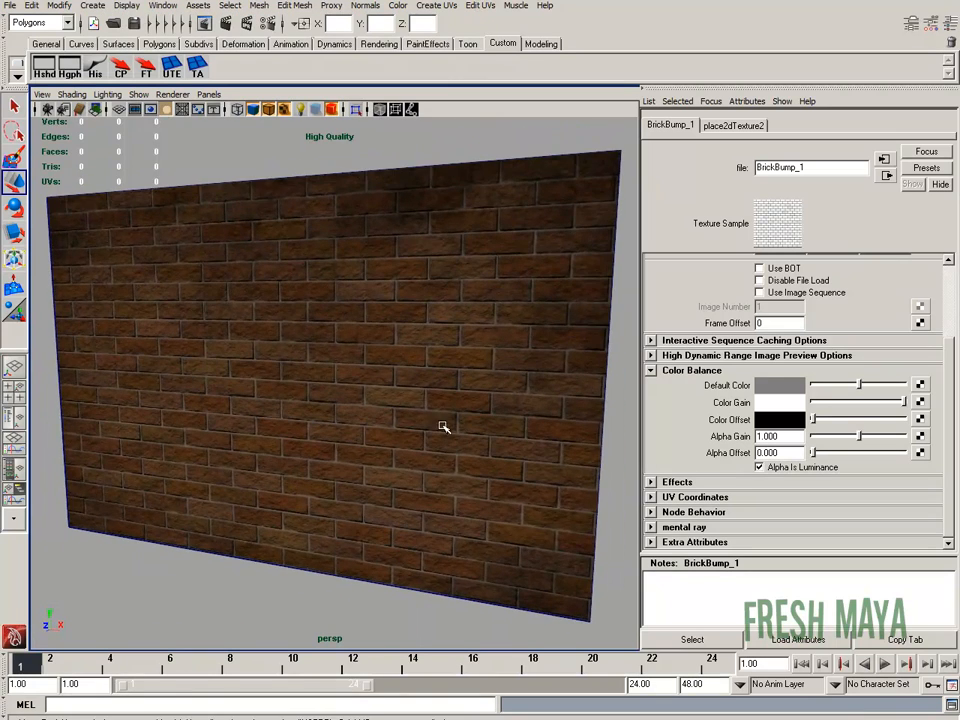
alt+drag(444, 315, 302, 431)
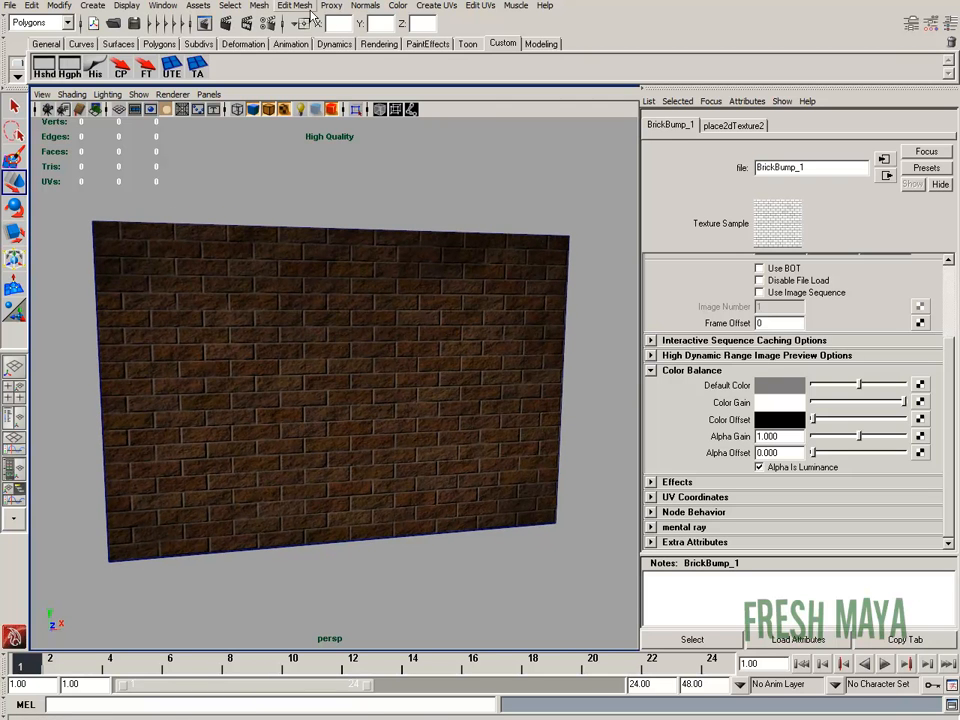
click(206, 21)
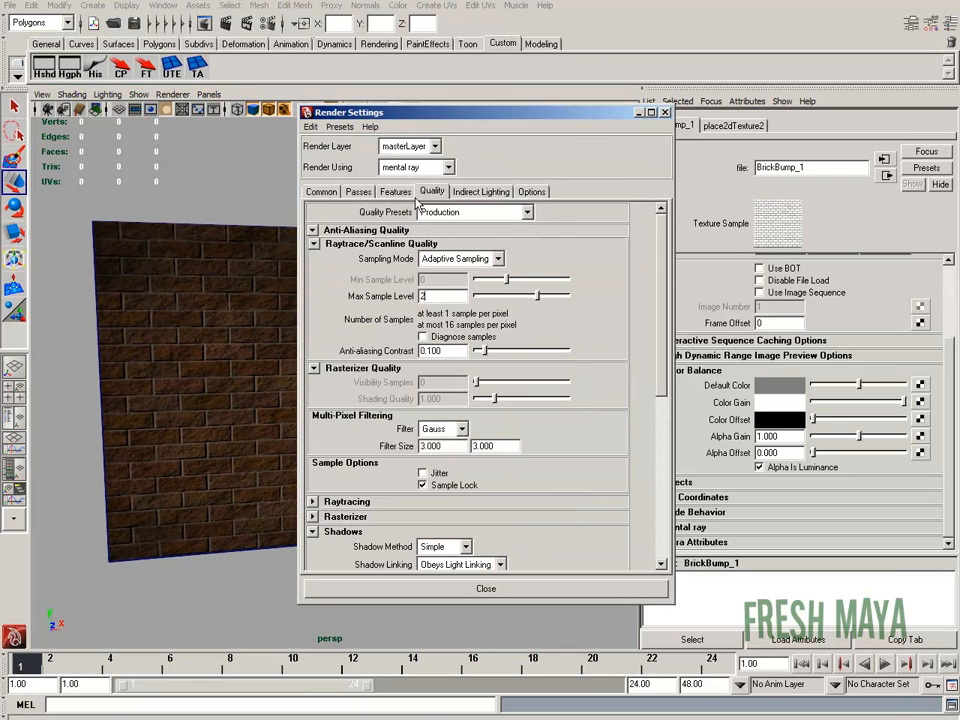
click(395, 191)
click(421, 309)
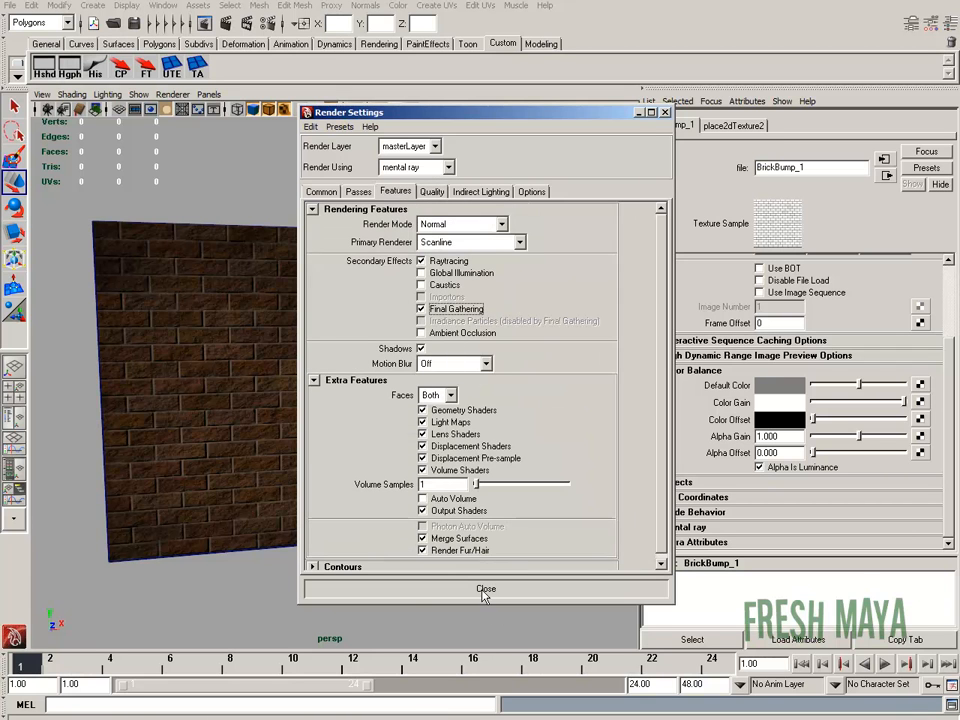
click(485, 589)
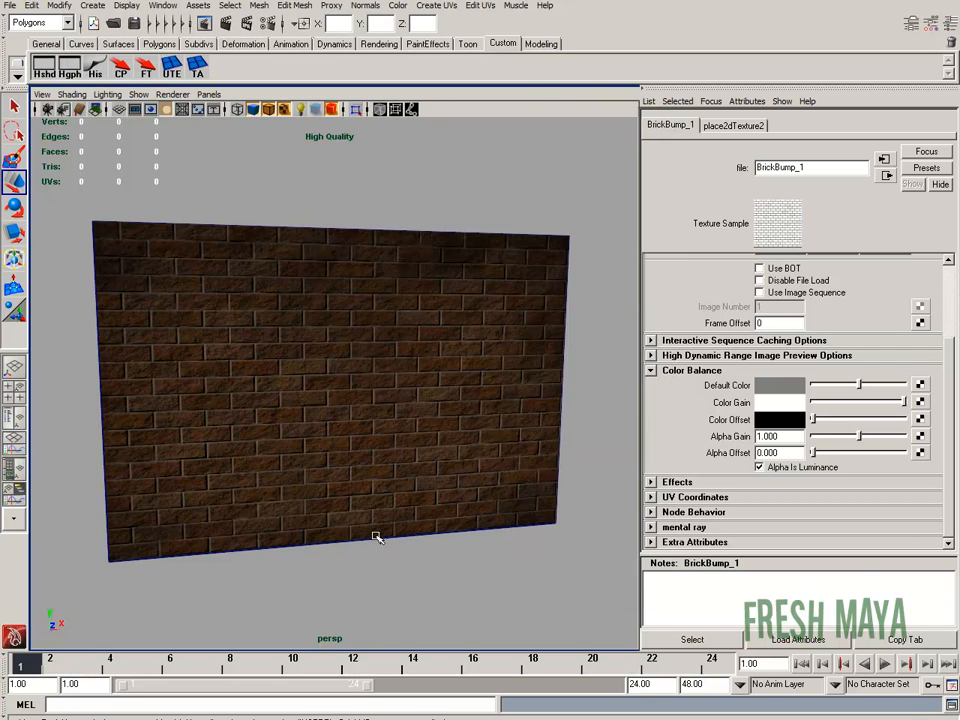
Step: Set the perspective camera's environment background color to white
click(66, 109)
drag(866, 452, 905, 452)
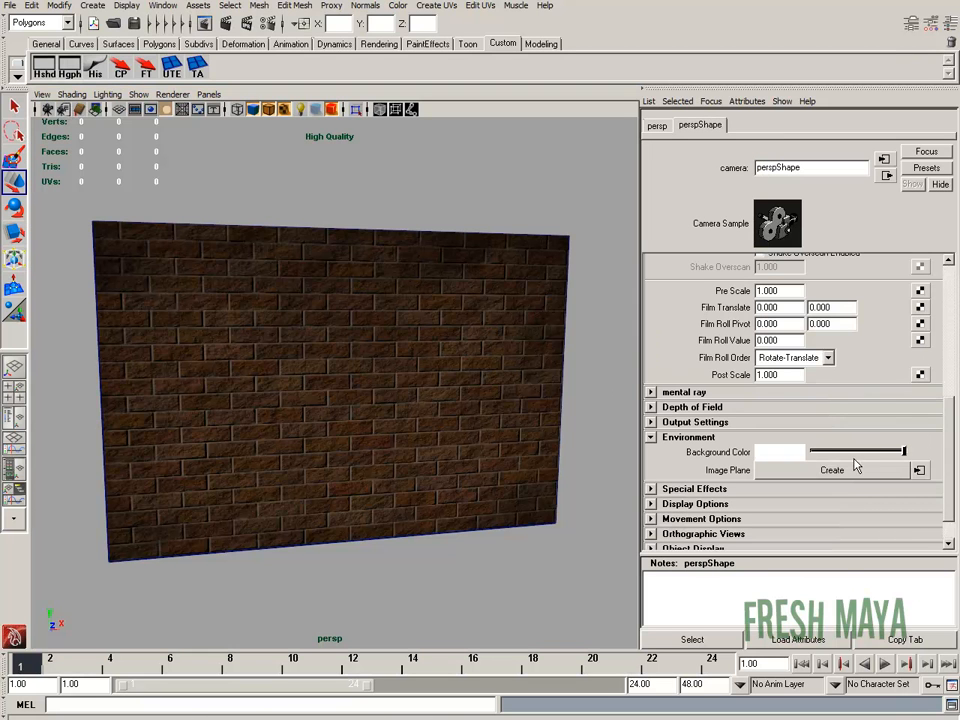
Step: Create a directional light and move it away from the brick wall along its Z axis
alt+drag(436, 314, 270, 144)
click(377, 44)
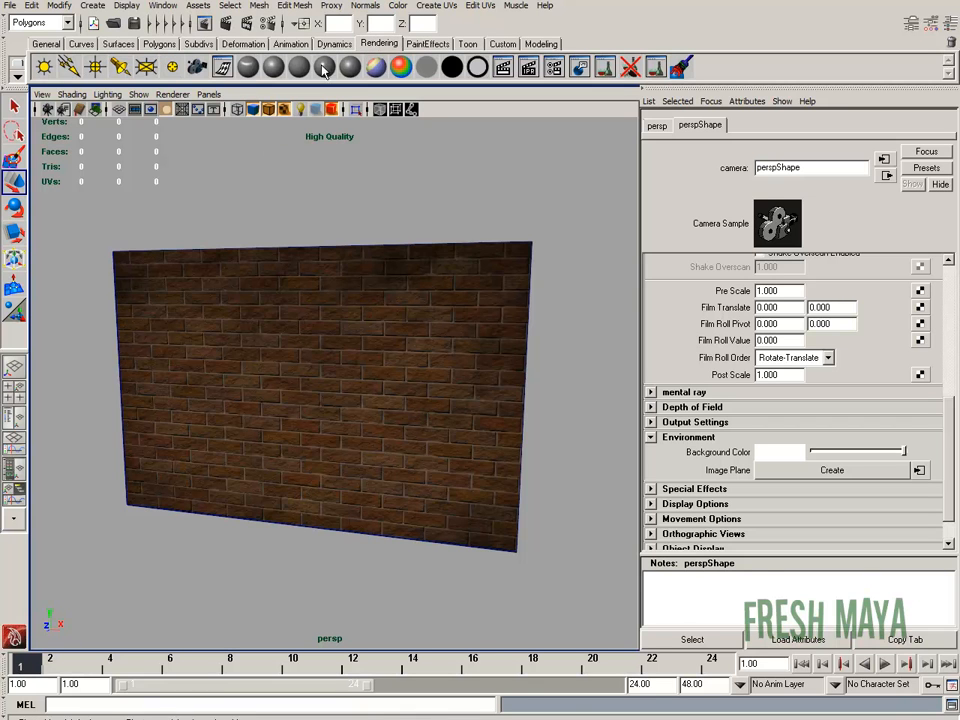
click(68, 67)
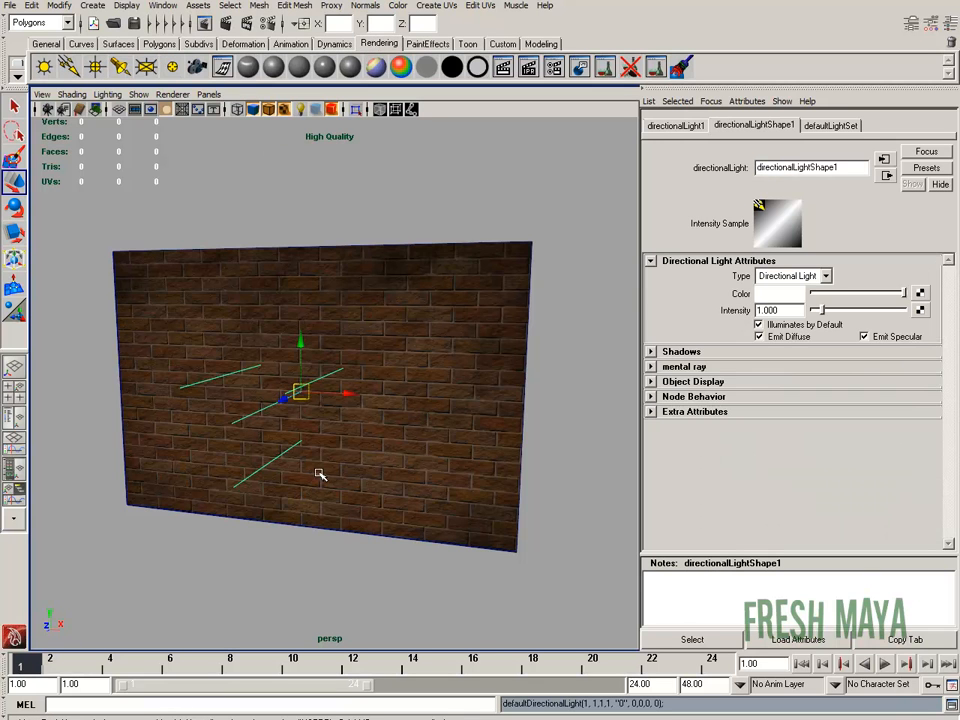
alt+drag(309, 474, 253, 476)
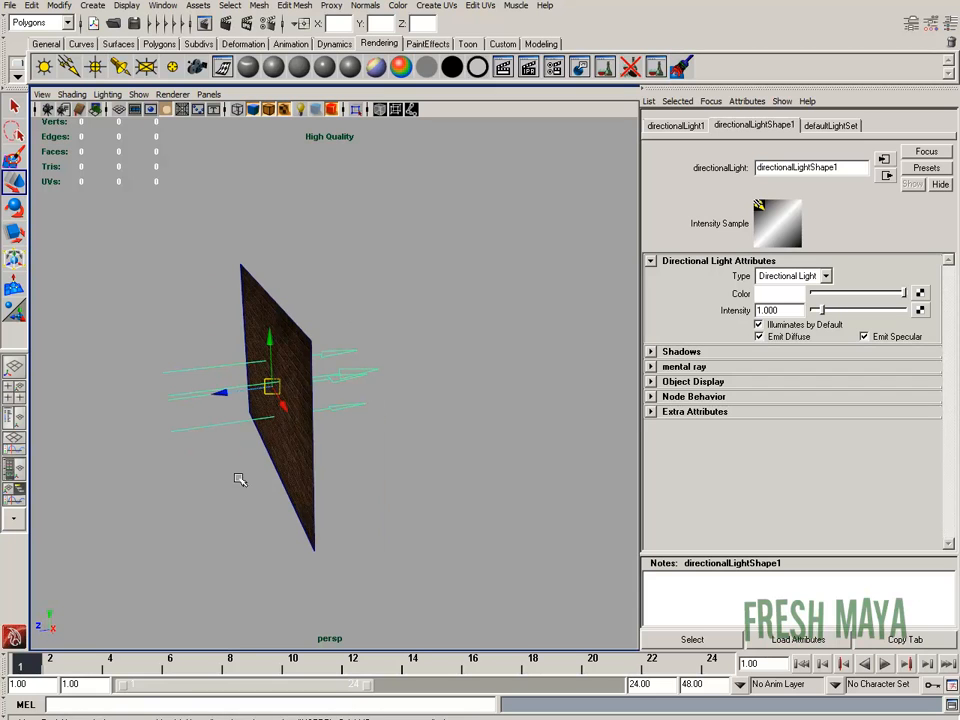
drag(242, 386, 69, 414)
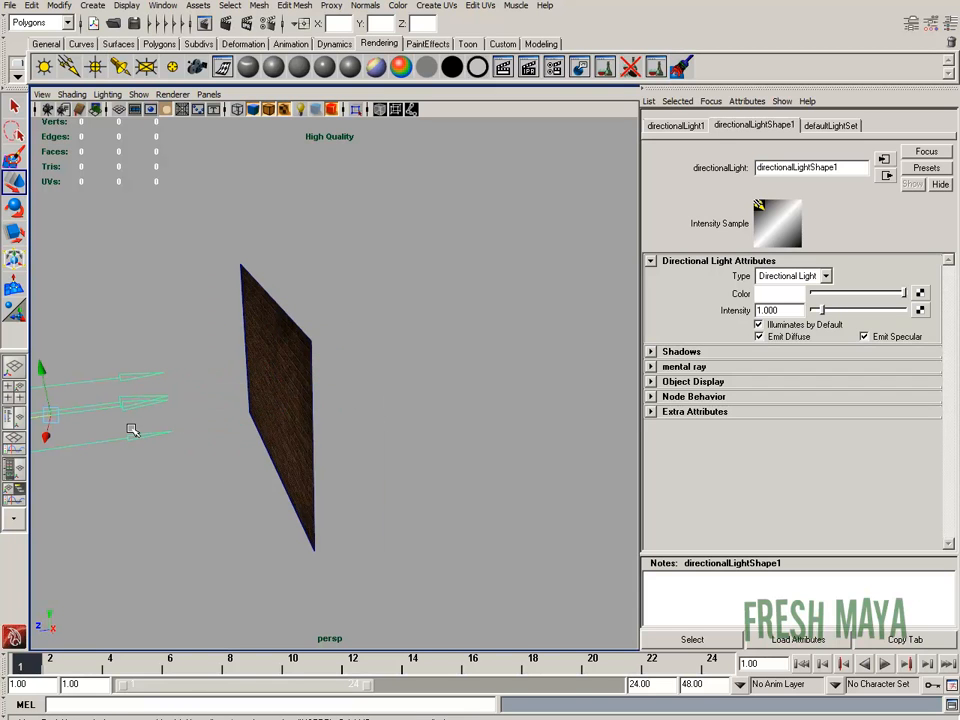
Step: Show the directional light's position and target manipulators and adjust its aim toward the brick wall
key(t)
alt+drag(242, 465, 54, 344)
alt+drag(388, 408, 333, 404)
drag(416, 371, 245, 446)
alt+right_drag(245, 446, 323, 444)
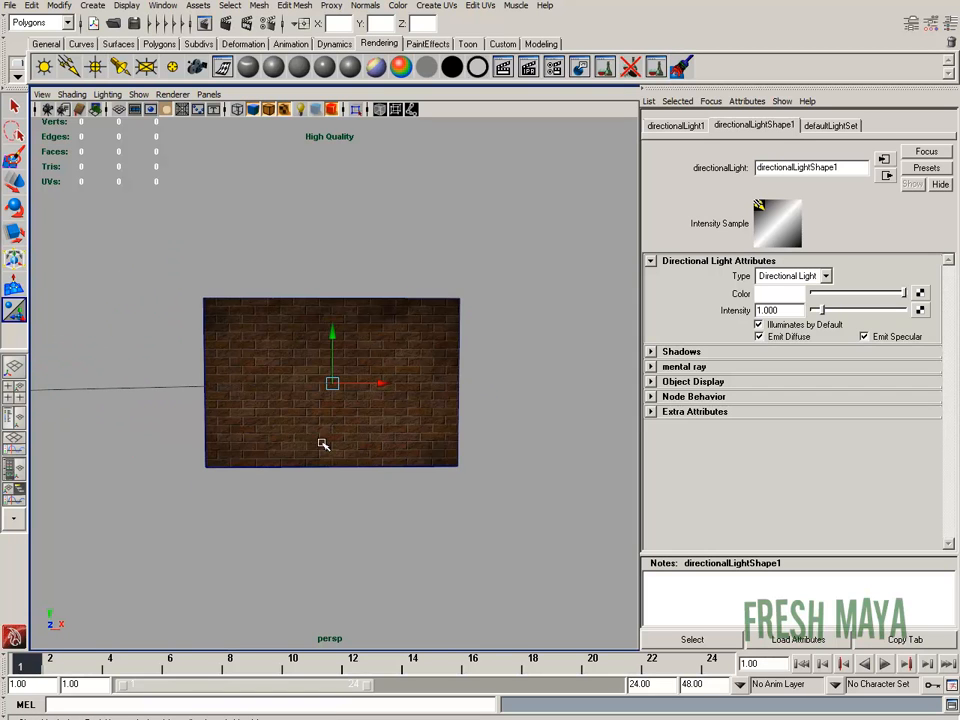
Step: Display scene lighting in the viewport and raise the directional light above the wall so it shines down onto the bricks
key(7)
alt+drag(414, 435, 113, 432)
drag(173, 425, 446, 431)
alt+right_drag(208, 464, 323, 454)
alt+drag(323, 454, 271, 430)
drag(339, 364, 341, 258)
alt+right_drag(186, 378, 263, 385)
alt+drag(258, 395, 220, 465)
Step: Set the directional light's intensity to about 1.157 and enable Use Ray Trace Shadows in its shadow attributes
drag(823, 316, 825, 314)
scroll(350, 456, up, 3)
alt+drag(350, 456, 388, 405)
click(651, 352)
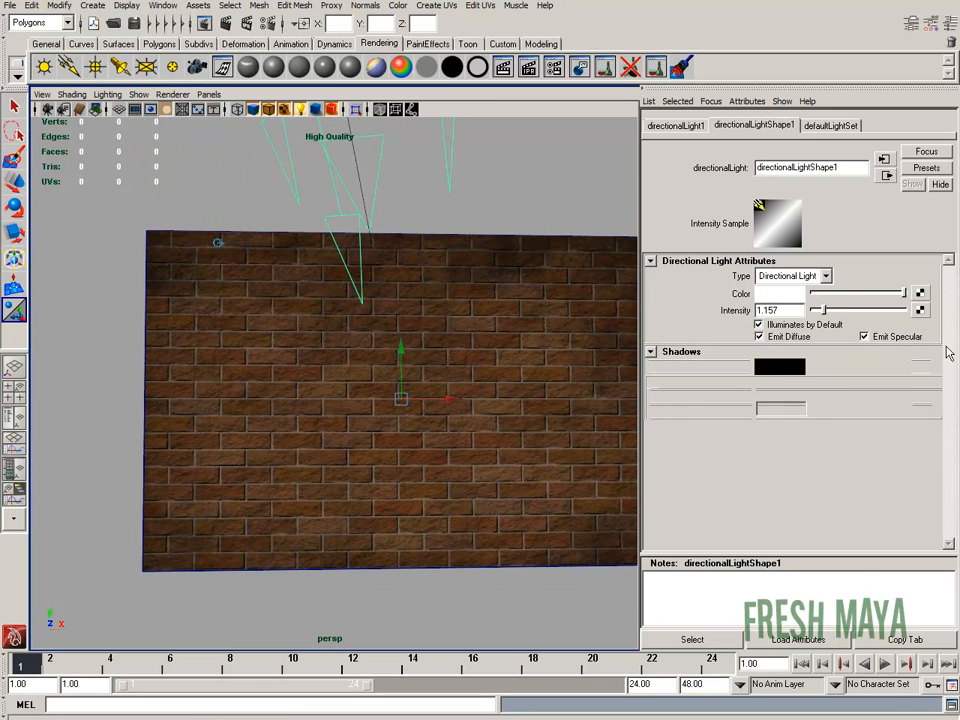
scroll(950, 441, down, 5)
click(764, 431)
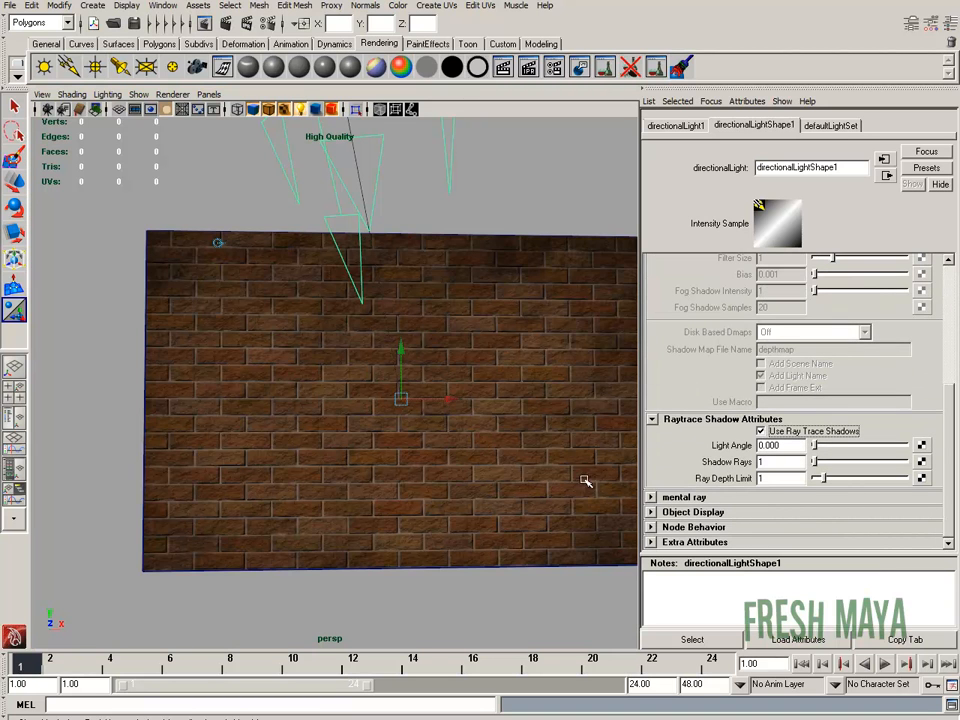
scroll(951, 432, up, 2)
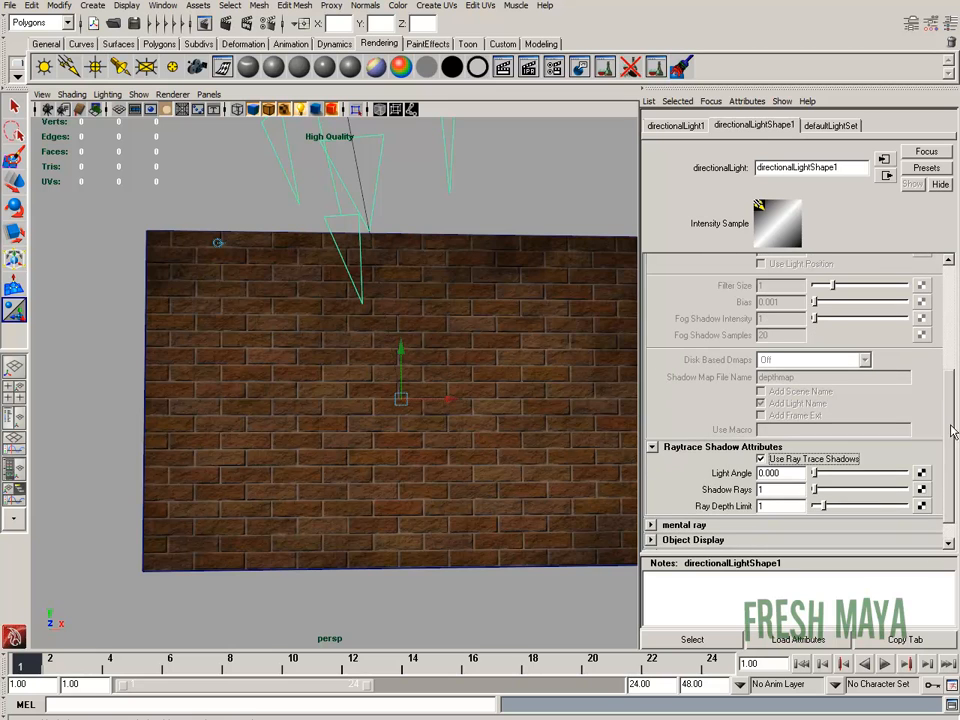
Step: Frame the whole brick wall and set the render quality's multi-pixel filter to Mitchell
alt+middle_drag(375, 375, 395, 360)
alt+right_drag(395, 360, 339, 388)
alt+drag(339, 388, 300, 150)
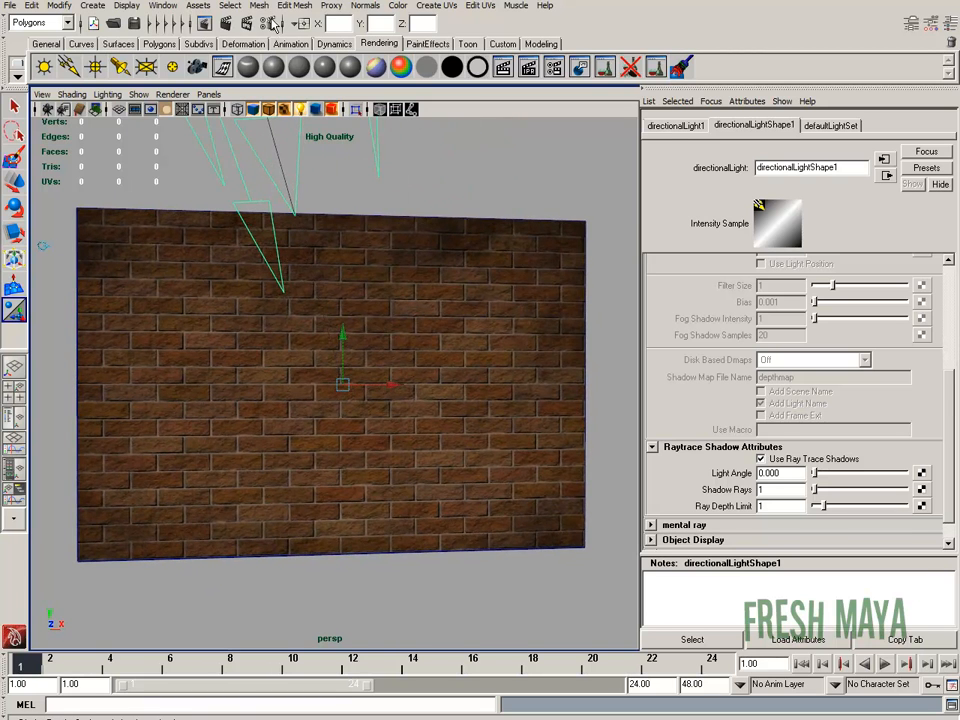
click(272, 24)
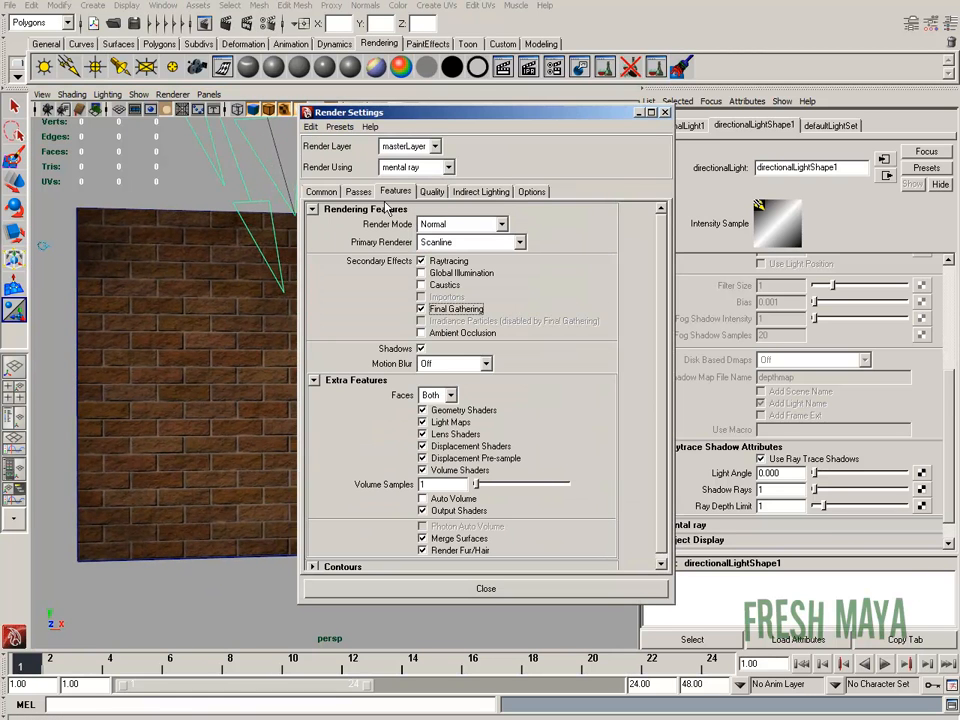
click(330, 191)
scroll(665, 340, down, 3)
scroll(665, 340, up, 3)
click(432, 192)
scroll(660, 338, down, 3)
click(440, 298)
click(440, 358)
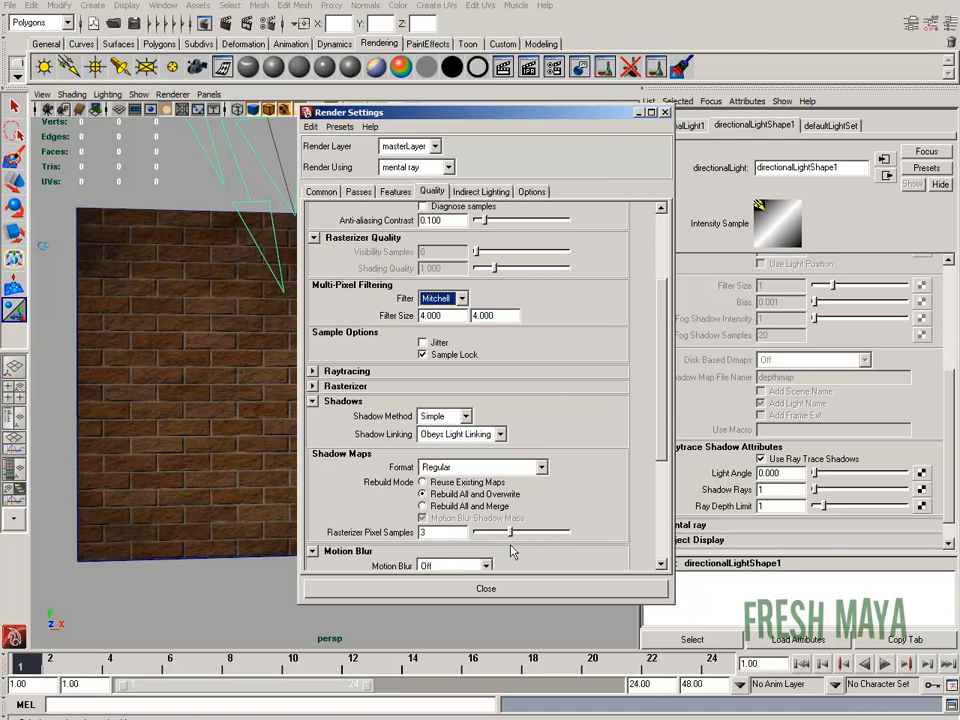
click(508, 590)
Step: Render the lit brick wall, keep the image for comparison, and close the render window
click(226, 22)
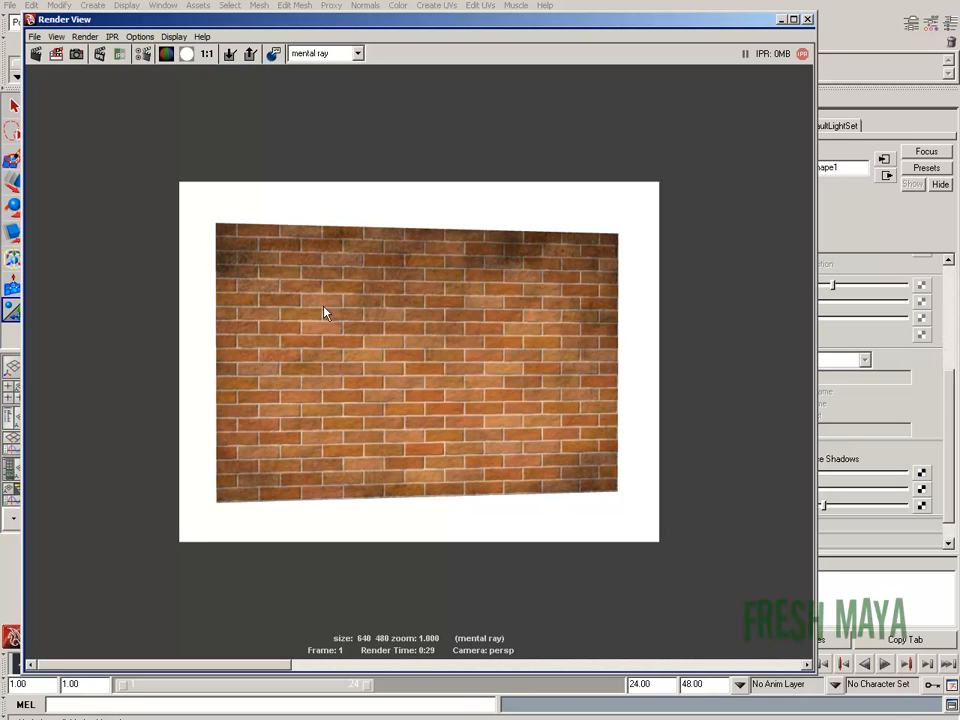
click(230, 52)
click(808, 20)
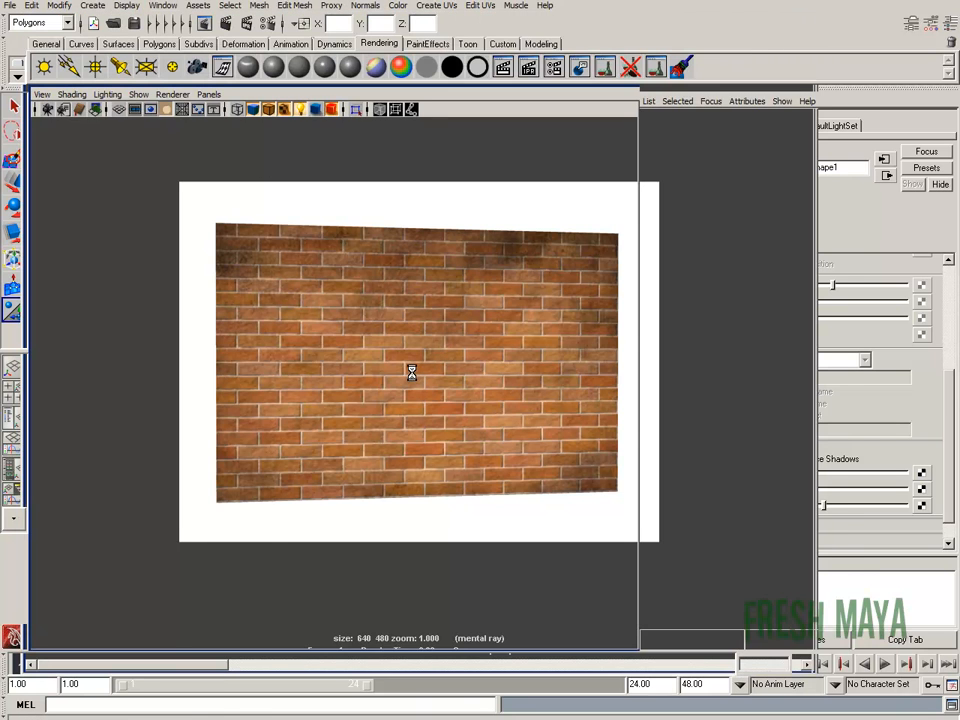
Step: Follow the brick wall's lambert2 bump mapping to the bump2d1 node and set its Bump Depth to 0.2
click(468, 370)
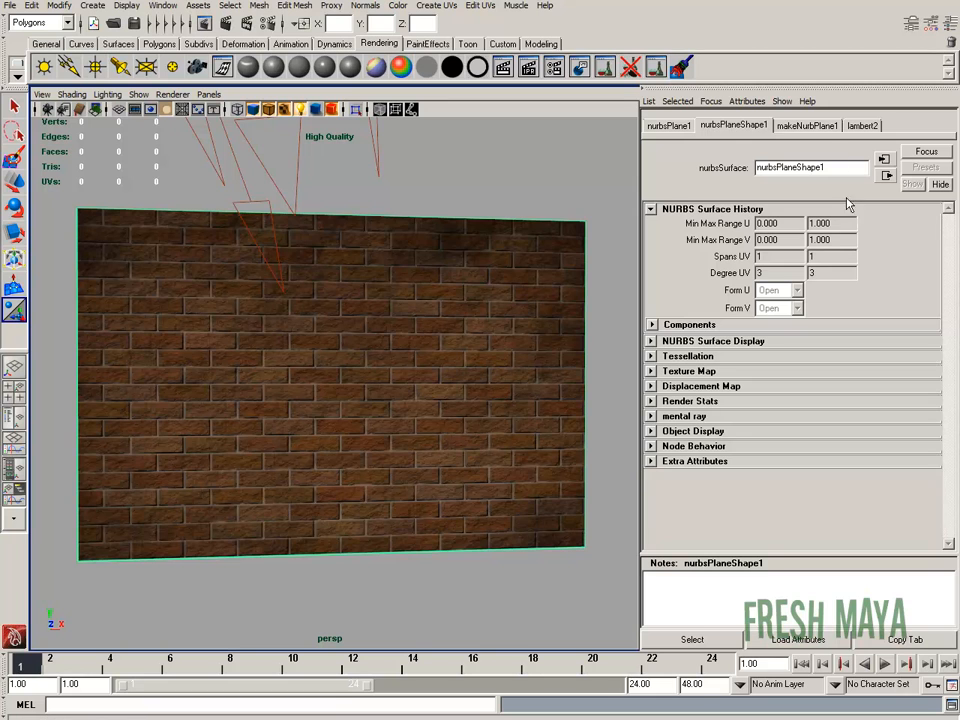
click(860, 126)
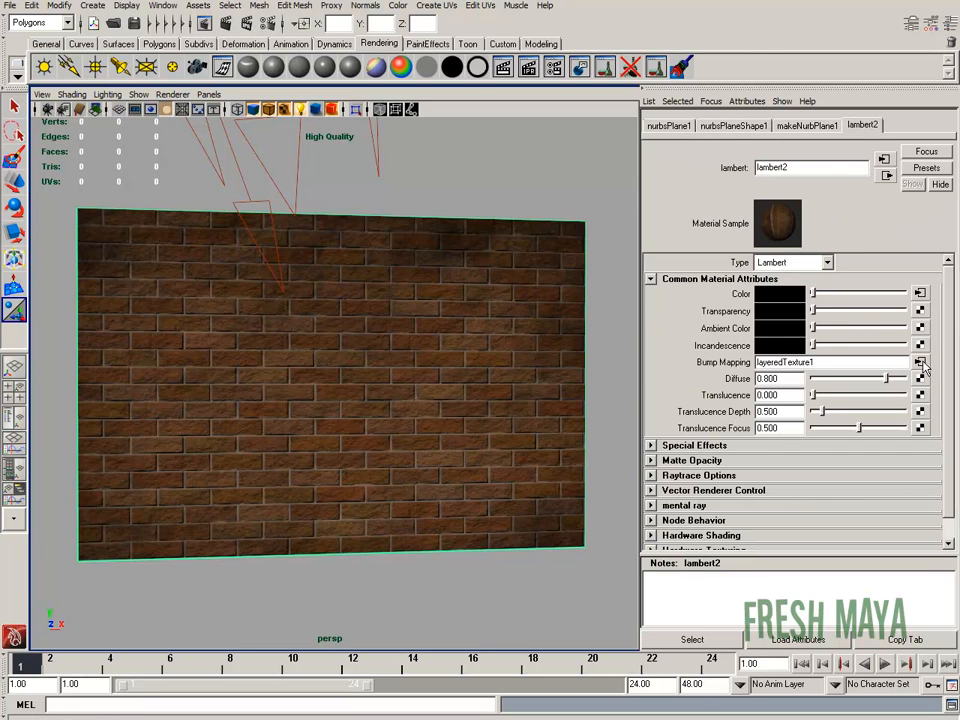
click(920, 363)
click(886, 175)
click(779, 291)
text(0.2)
key(Return)
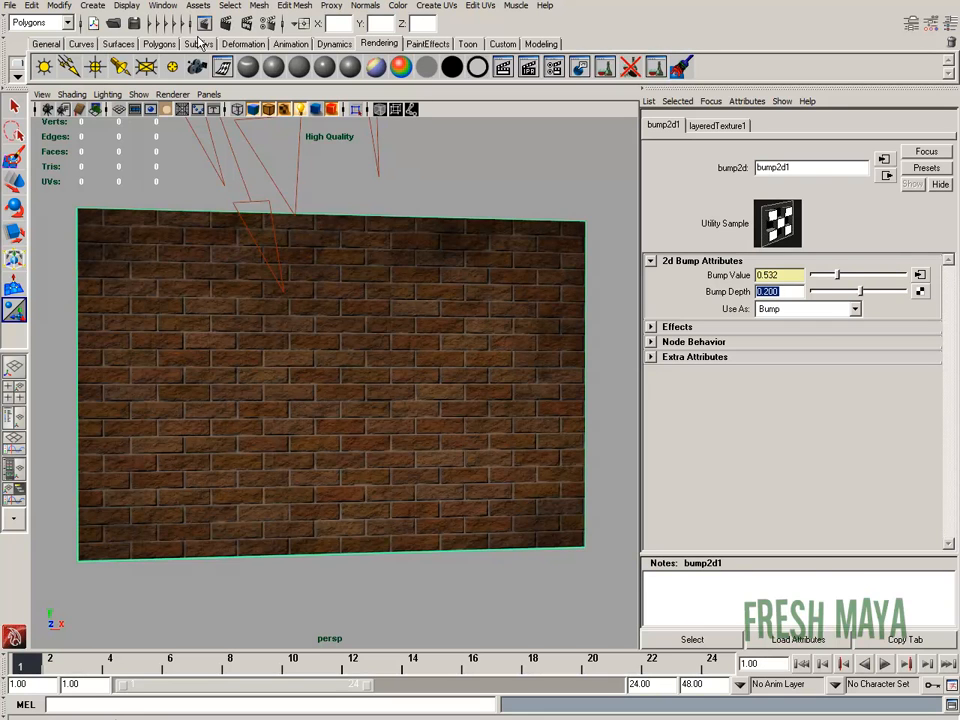
Step: Render the brick wall with the new bump depth and inspect the result in an enlarged render window
click(229, 25)
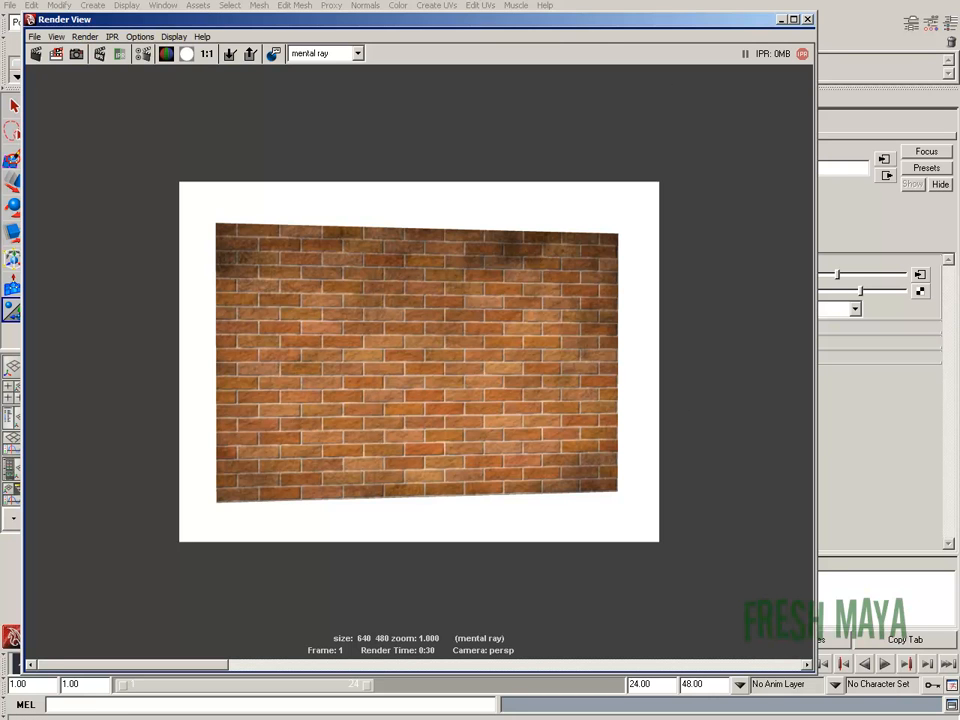
click(794, 19)
drag(491, 208, 643, 122)
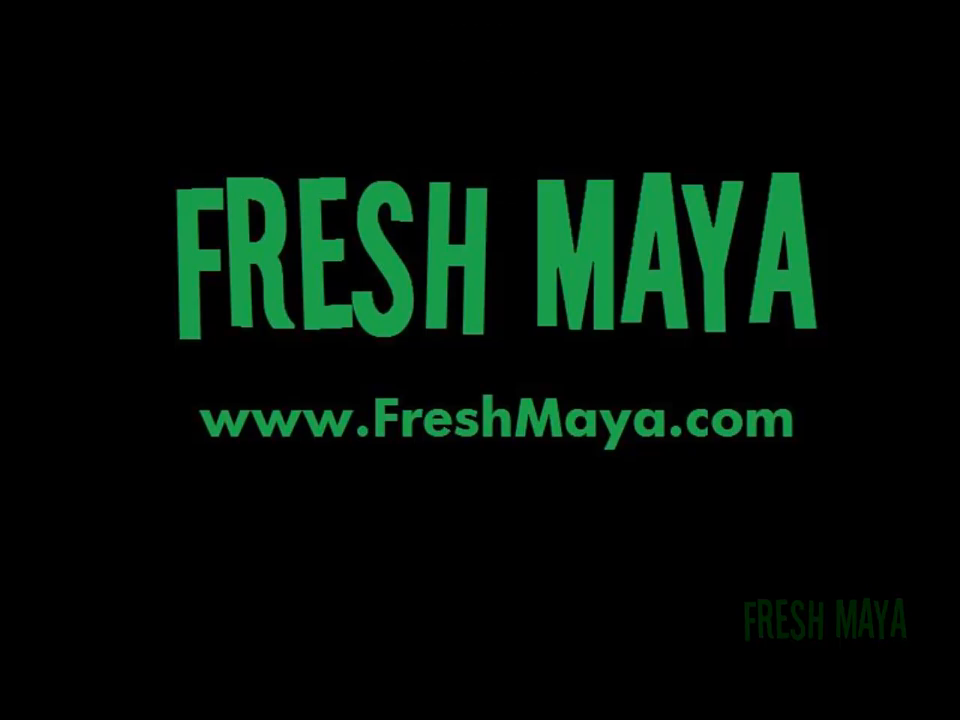